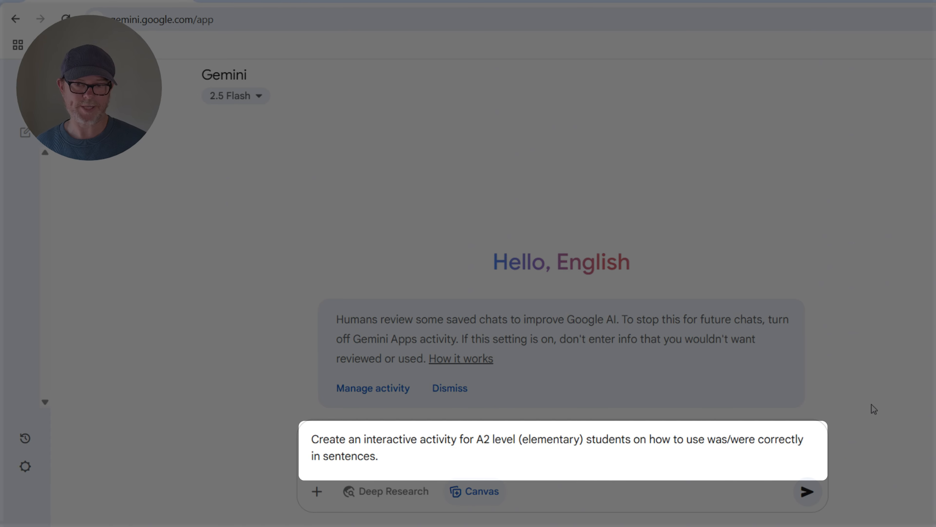
Submit the prepared A2 was/were activity prompt and try the generated quiz, answering the first four sentences with Was, Were, Were and Were.
{"action": "left_click", "coordinate": [808, 492]}
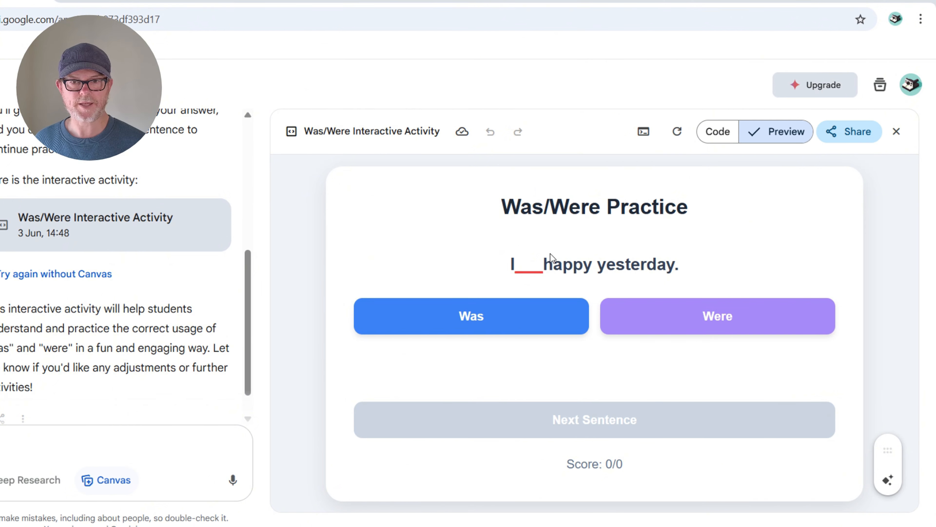
{"action": "left_click", "coordinate": [498, 318]}
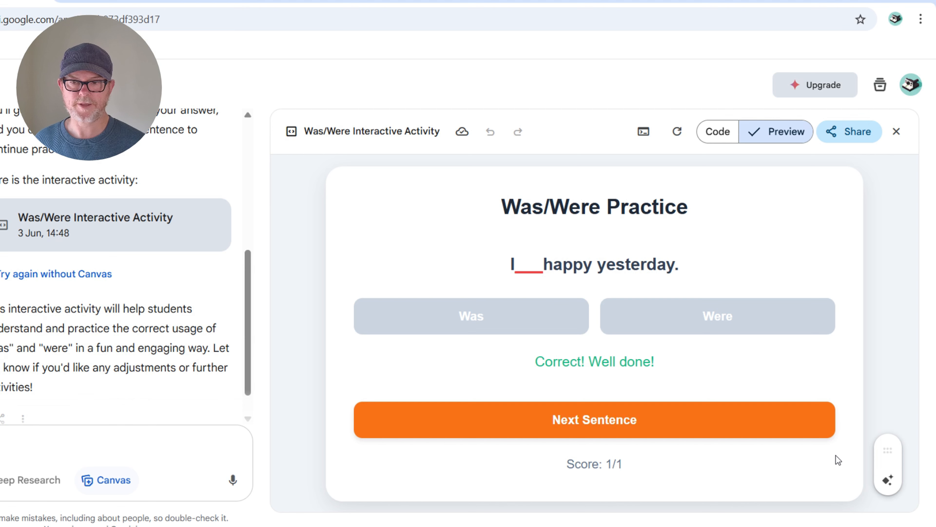
{"action": "left_click", "coordinate": [678, 421]}
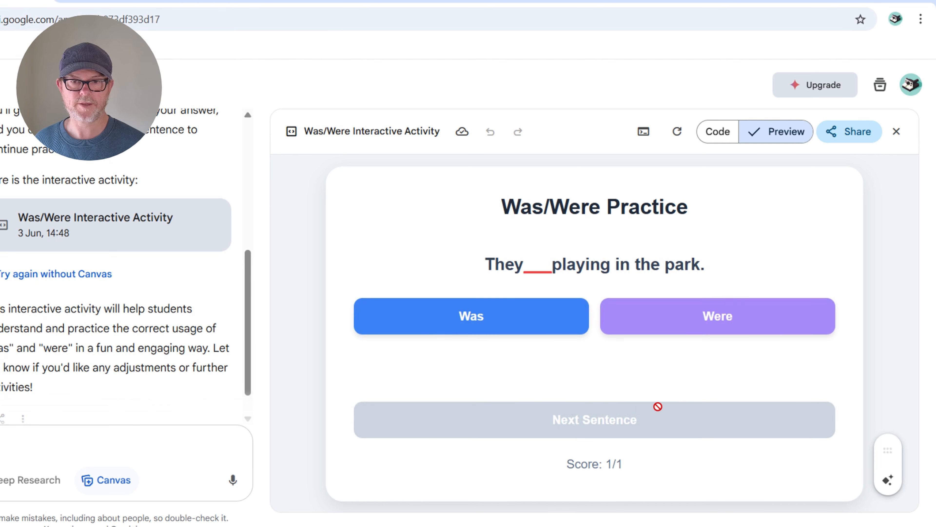
{"action": "left_click", "coordinate": [664, 308]}
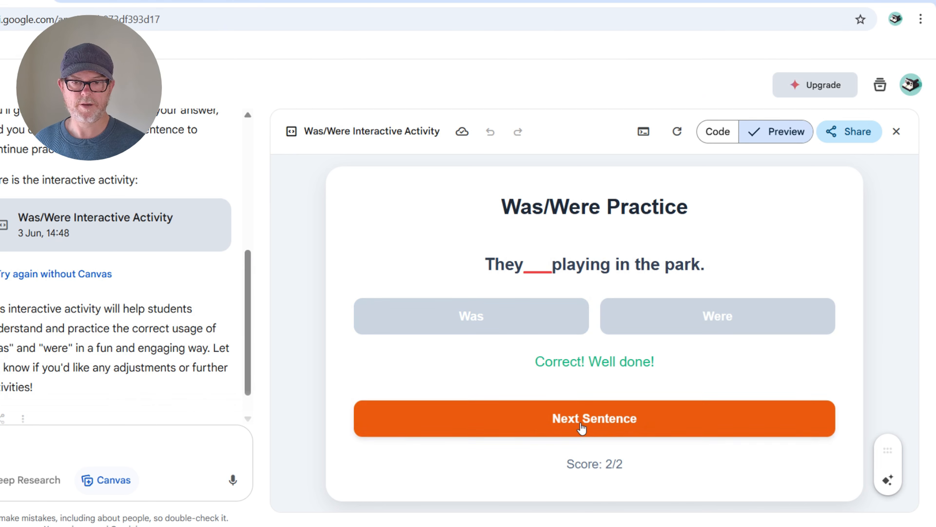
{"action": "left_click", "coordinate": [578, 418]}
{"action": "left_click", "coordinate": [697, 305]}
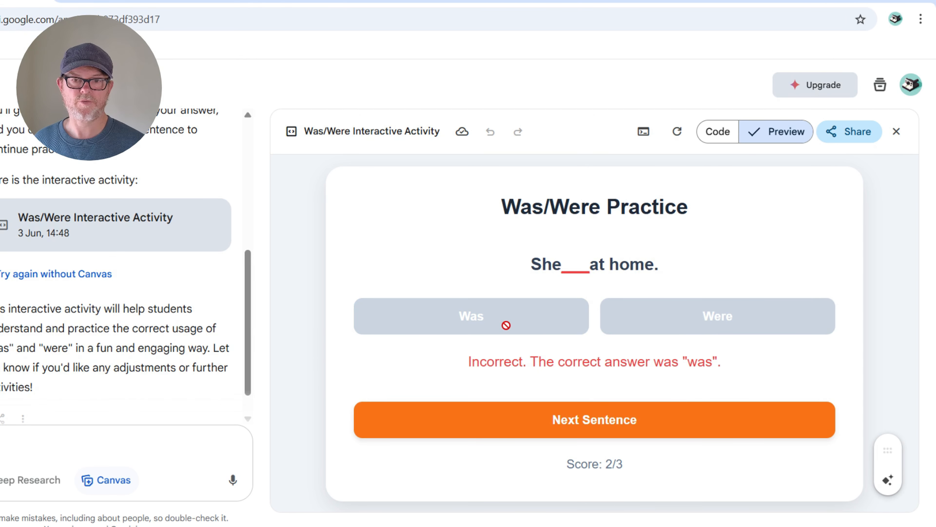
{"action": "left_click", "coordinate": [604, 420]}
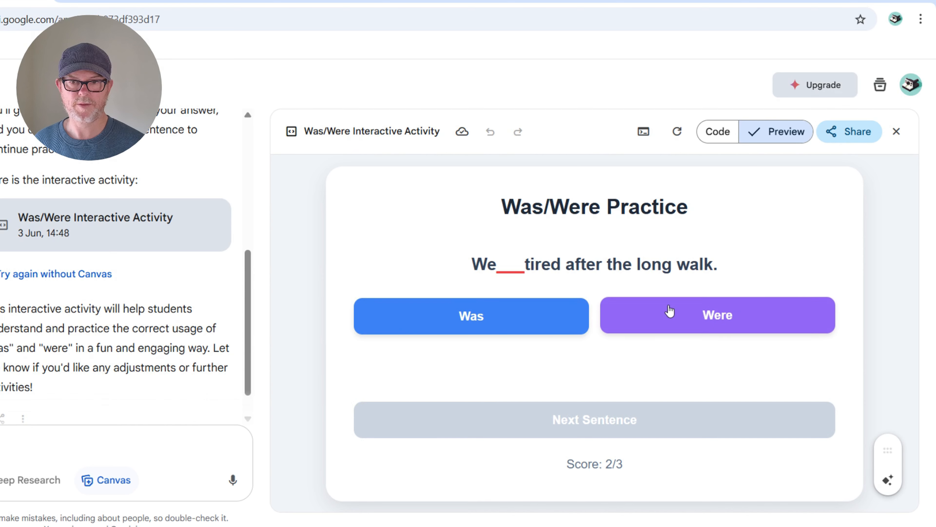
{"action": "left_click", "coordinate": [682, 315]}
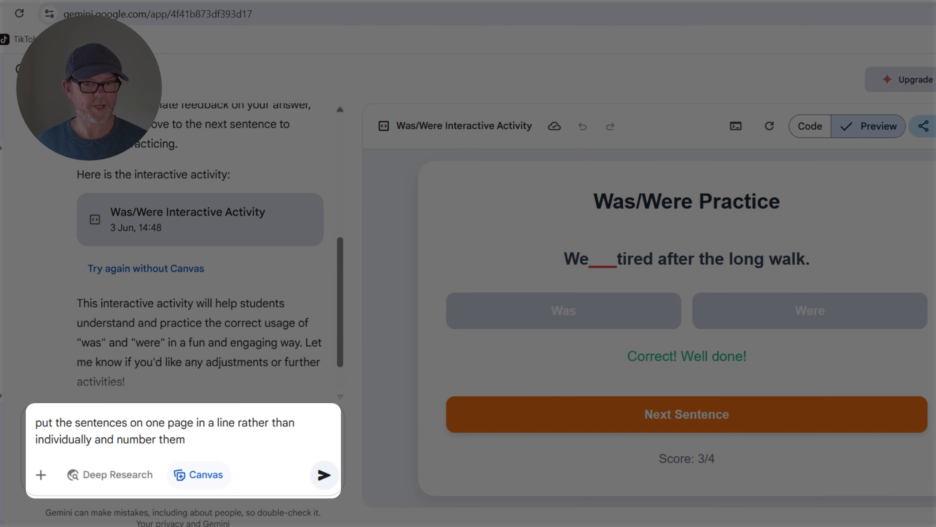
Submit the request "put the sentences on one page in a line rather than individually and number them" and look through the updated activity.
{"action": "left_click_drag", "start_coordinate": [203, 439], "coordinate": [14, 434]}
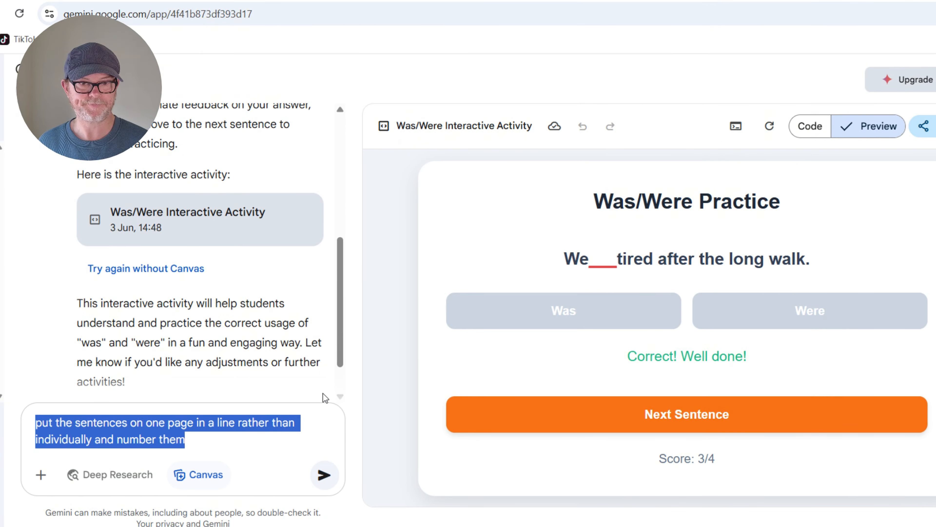
{"action": "left_click", "coordinate": [323, 475]}
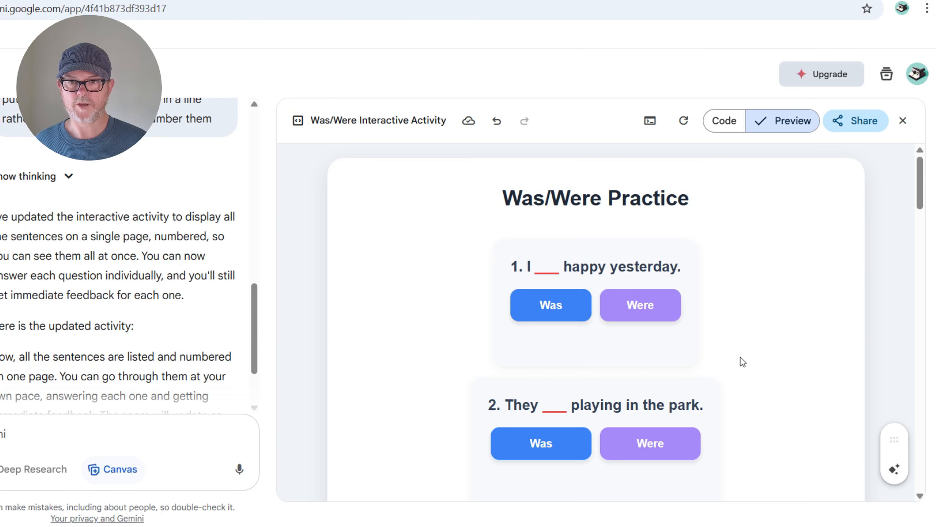
{"action": "scroll", "coordinate": [825, 365], "scroll_direction": "down", "scroll_amount": 7}
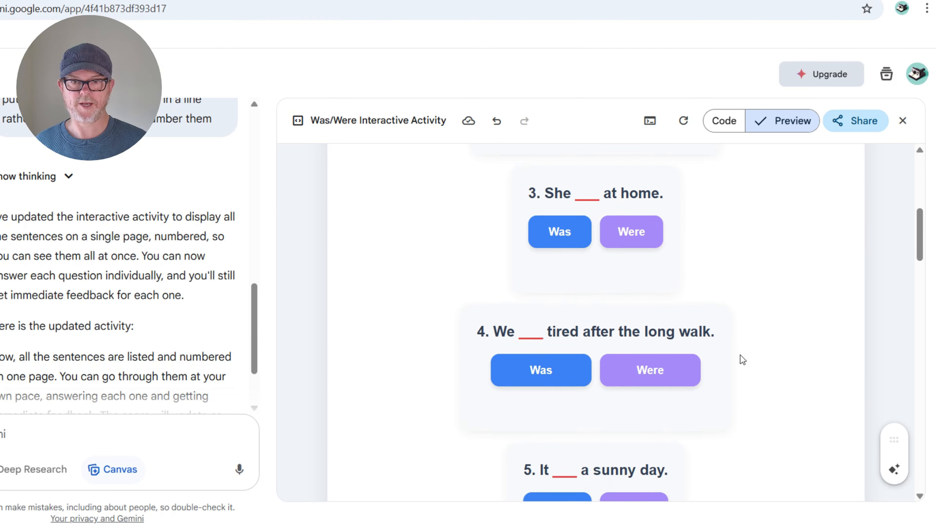
{"action": "scroll", "coordinate": [741, 356], "scroll_direction": "down", "scroll_amount": 15}
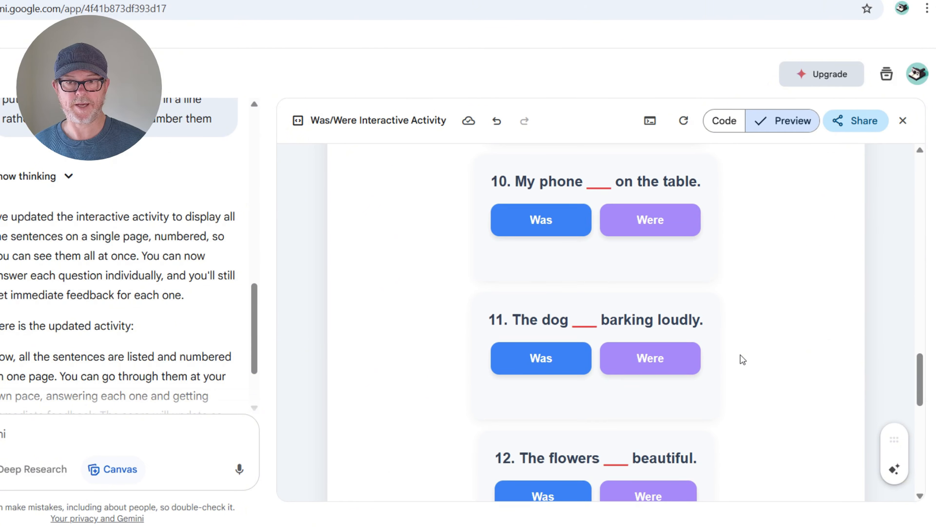
{"action": "scroll", "coordinate": [740, 355], "scroll_direction": "down", "scroll_amount": 5}
{"action": "scroll", "coordinate": [741, 355], "scroll_direction": "up", "scroll_amount": 12}
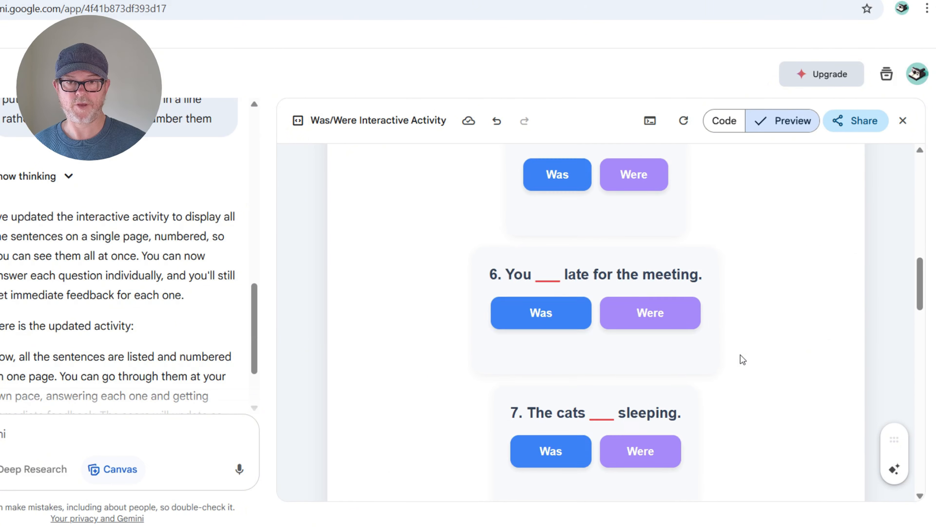
{"action": "scroll", "coordinate": [740, 354], "scroll_direction": "down", "scroll_amount": 15}
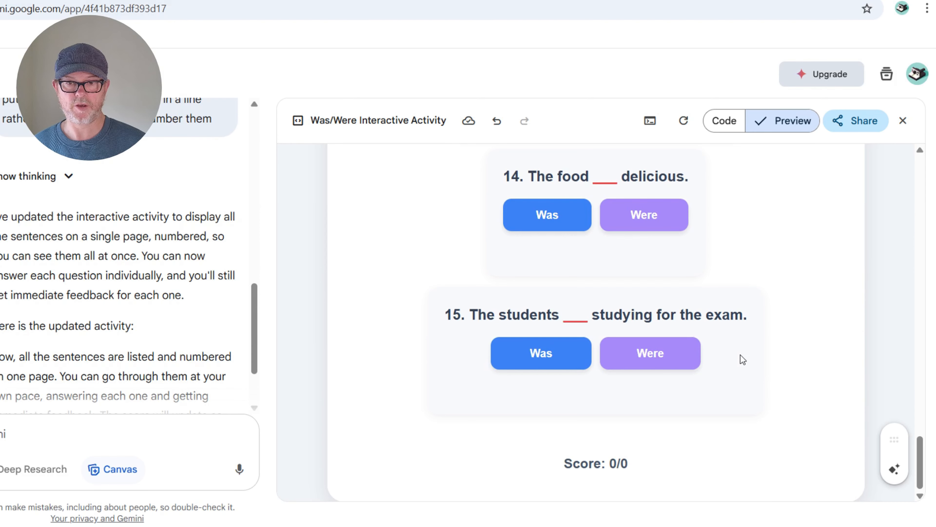
{"action": "scroll", "coordinate": [743, 360], "scroll_direction": "up", "scroll_amount": 20}
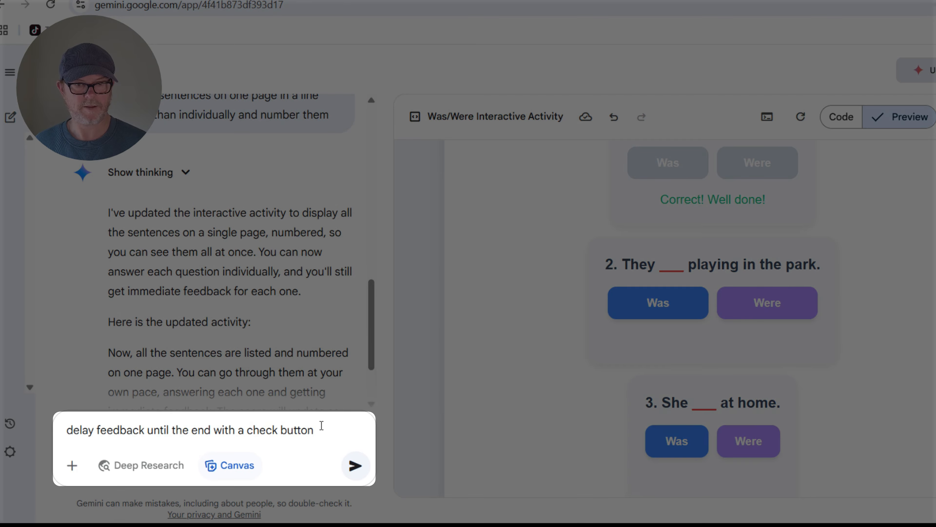
Submit the request "delay feedback until the end with a check button" and look through the revised activity down to its end.
{"action": "left_click_drag", "start_coordinate": [319, 429], "coordinate": [46, 439]}
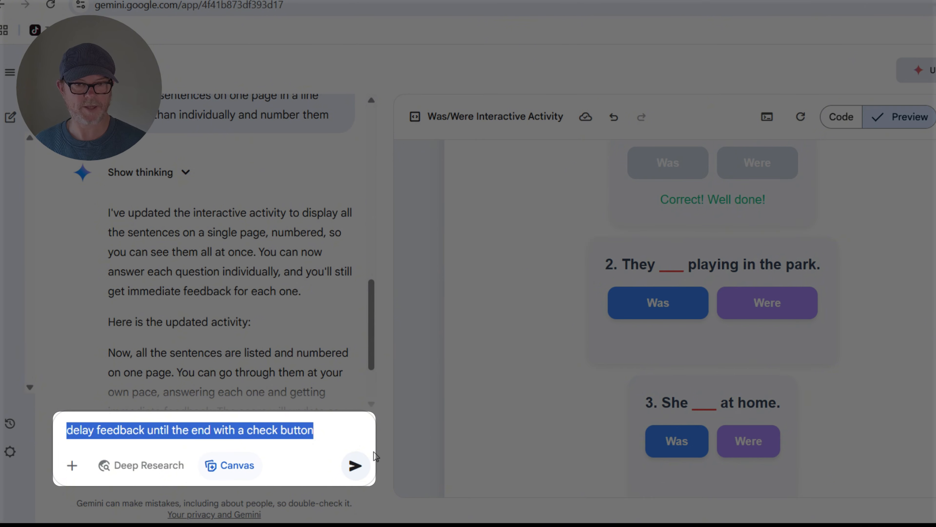
{"action": "left_click", "coordinate": [355, 466]}
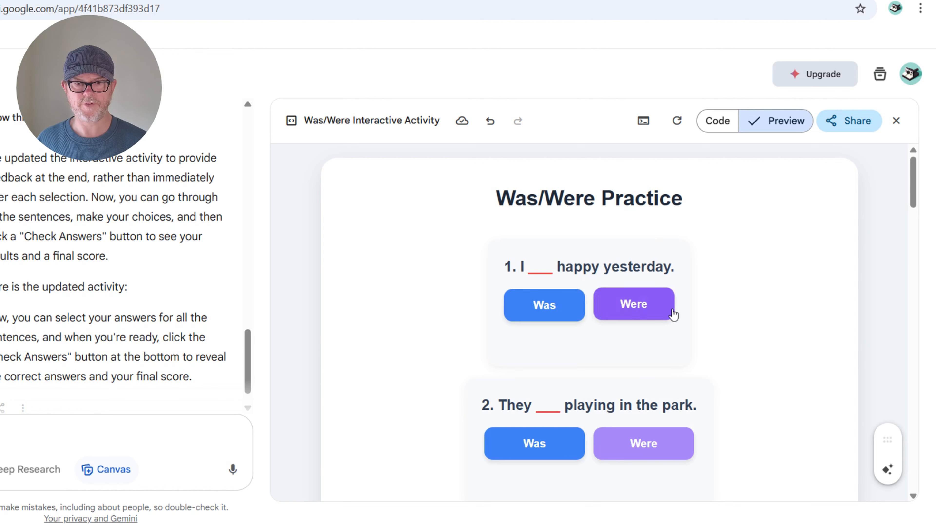
{"action": "scroll", "coordinate": [689, 313], "scroll_direction": "down", "scroll_amount": 20}
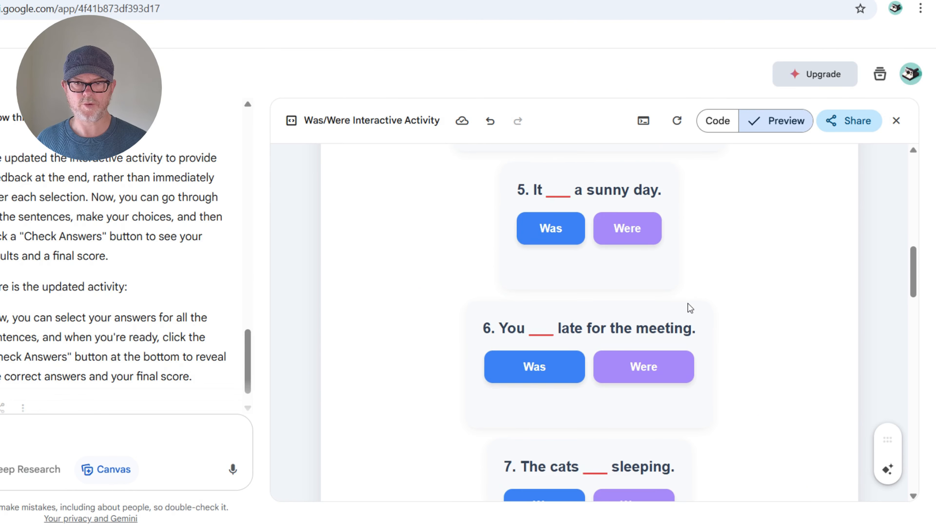
{"action": "scroll", "coordinate": [688, 308], "scroll_direction": "down", "scroll_amount": 10}
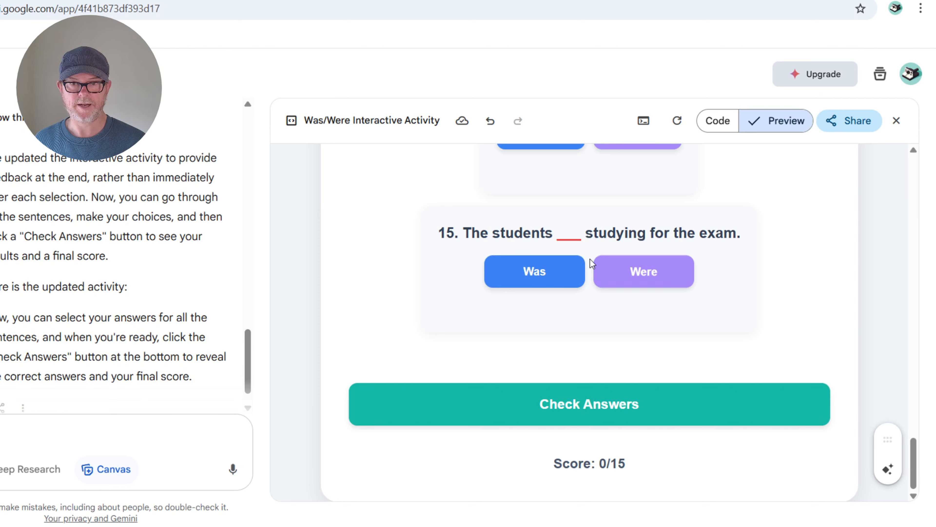
{"action": "scroll", "coordinate": [591, 267], "scroll_direction": "up", "scroll_amount": 5}
{"action": "scroll", "coordinate": [547, 344], "scroll_direction": "down", "scroll_amount": 5}
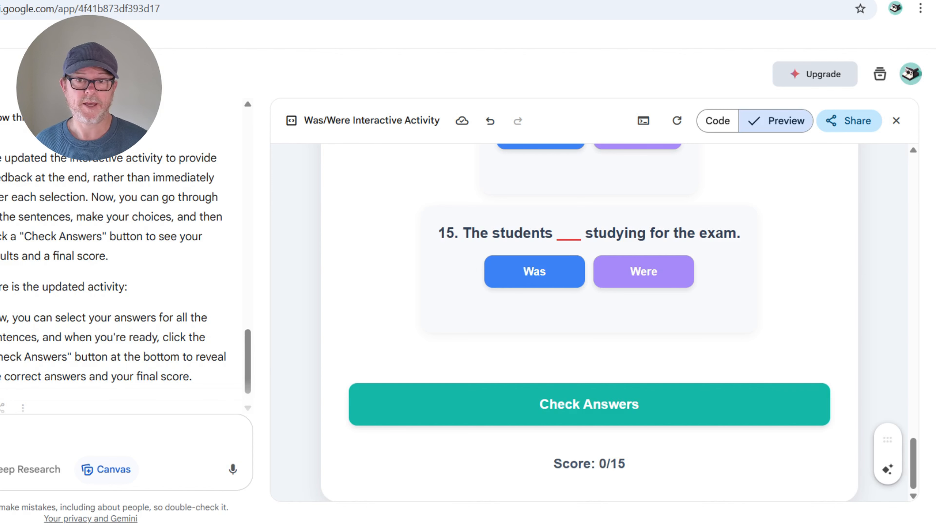
Switch to ChatGPT and, with the Write or code tool, request a coded interactive activity for A2 level (elementary) students on using was/were correctly in sentences.
{"action": "left_click", "coordinate": [110, 0]}
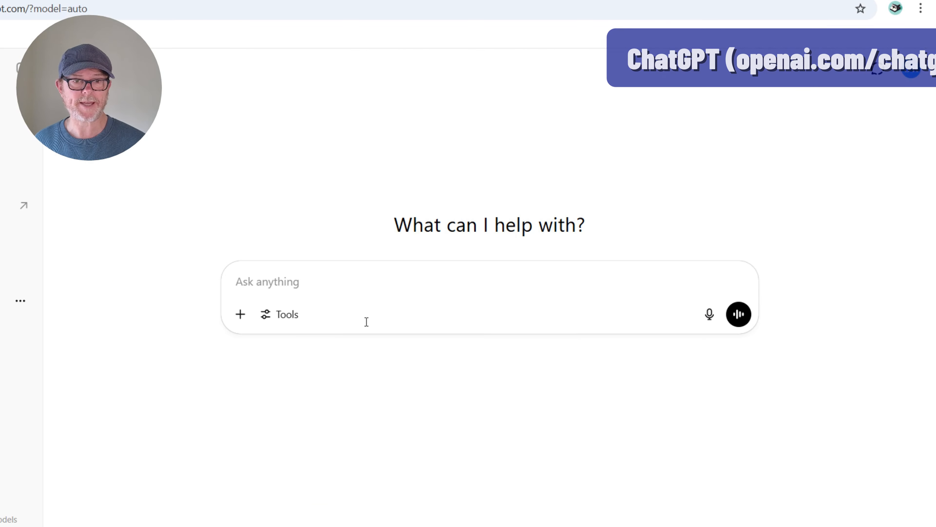
{"action": "left_click", "coordinate": [282, 314]}
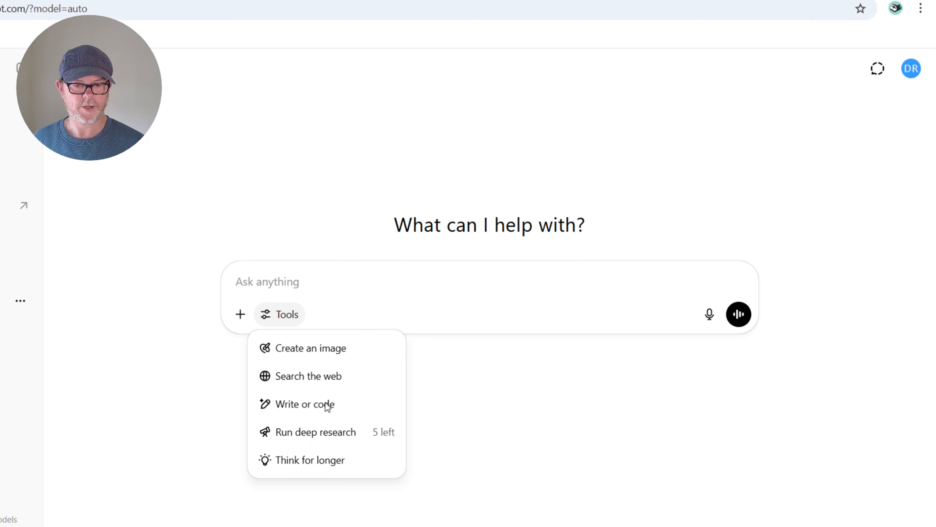
{"action": "left_click", "coordinate": [326, 404]}
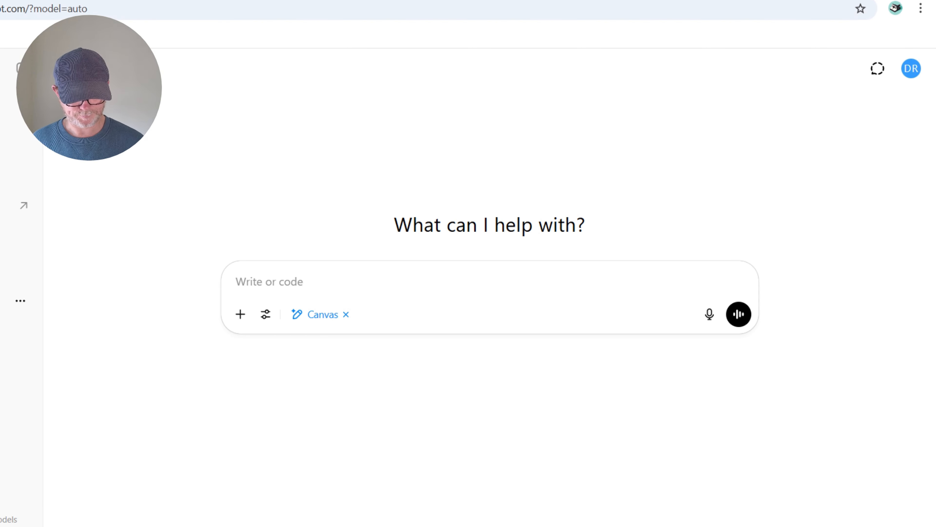
{"action": "type", "text": "Create/code an interactive activity for A2 level (elementary) students on how to use was/were correctly in sentences."}
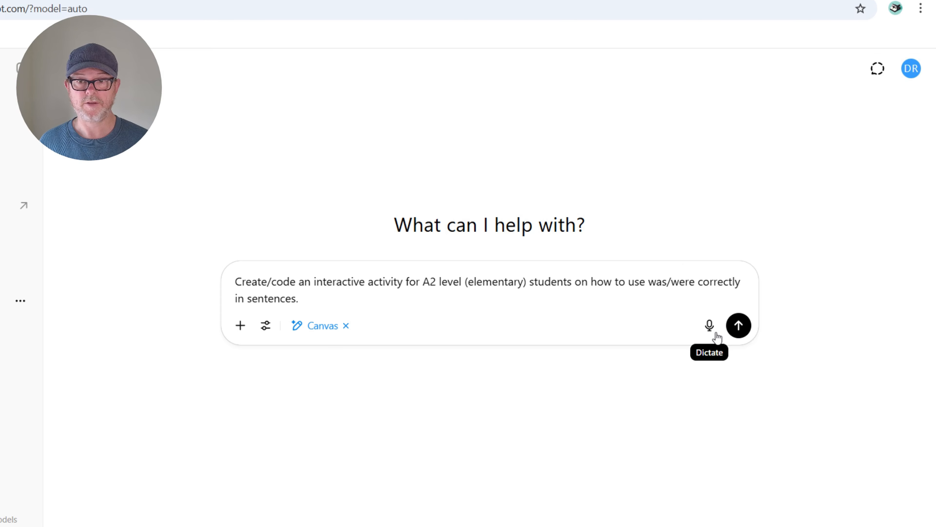
{"action": "left_click", "coordinate": [739, 325]}
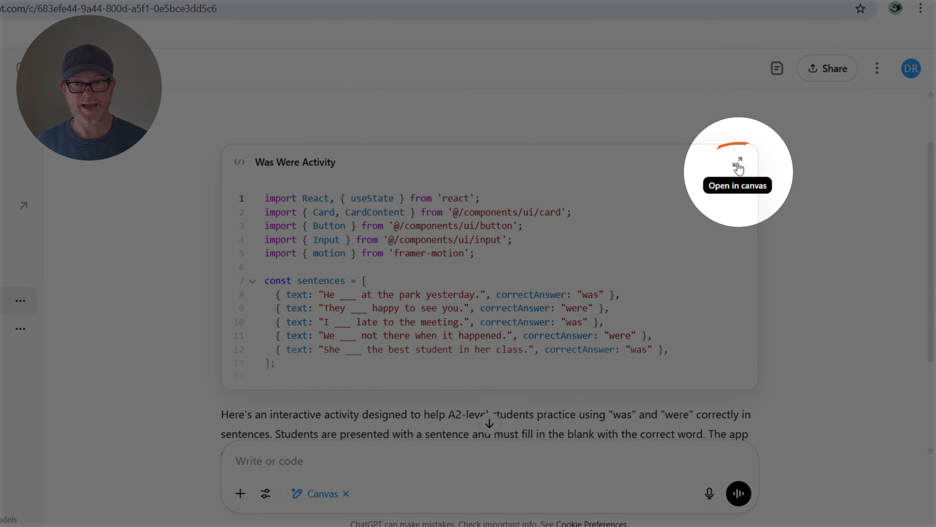
Preview the generated Was Were Activity in canvas and submit "was" for the first sentence and "were" for the second.
{"action": "left_click", "coordinate": [738, 166]}
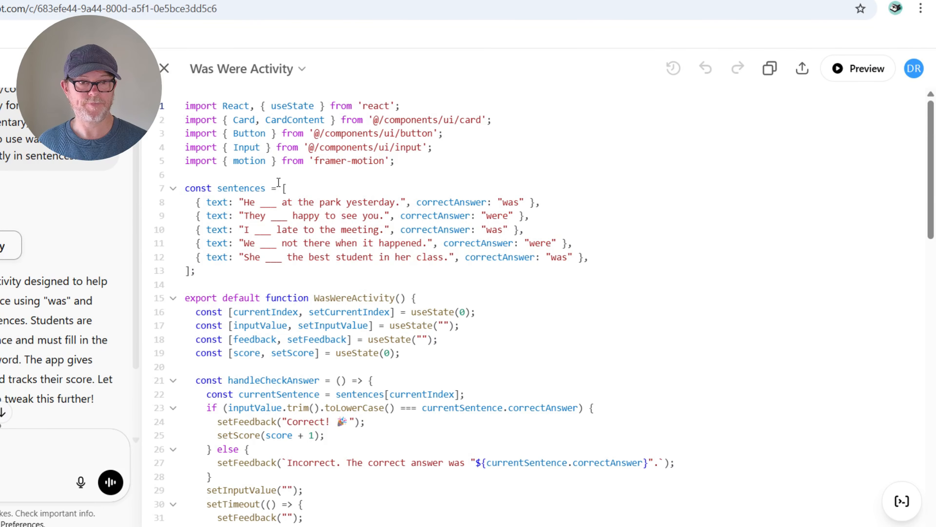
{"action": "left_click", "coordinate": [867, 77]}
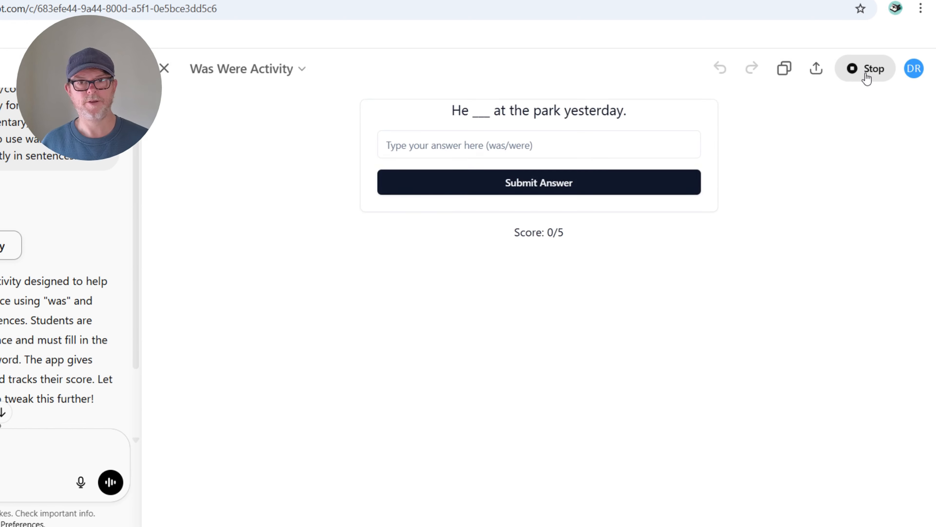
{"action": "left_click", "coordinate": [484, 142]}
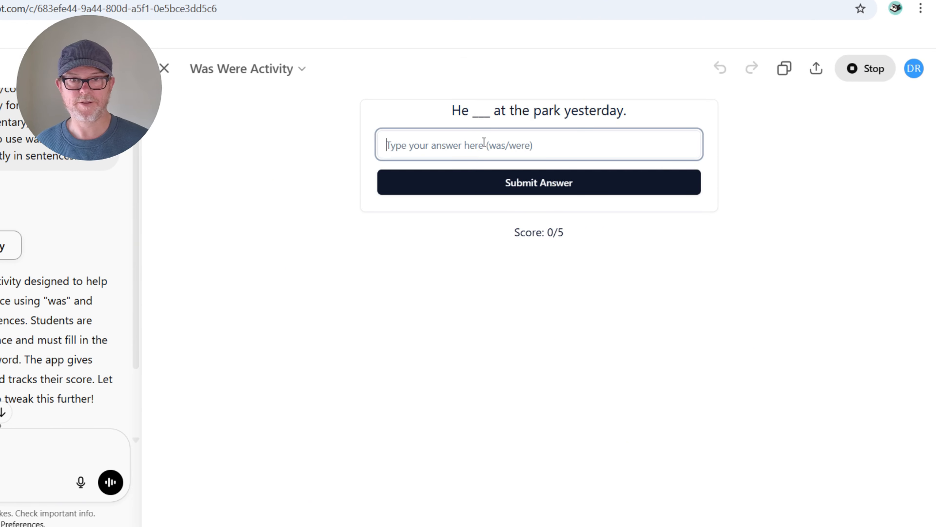
{"action": "type", "text": "wa"}
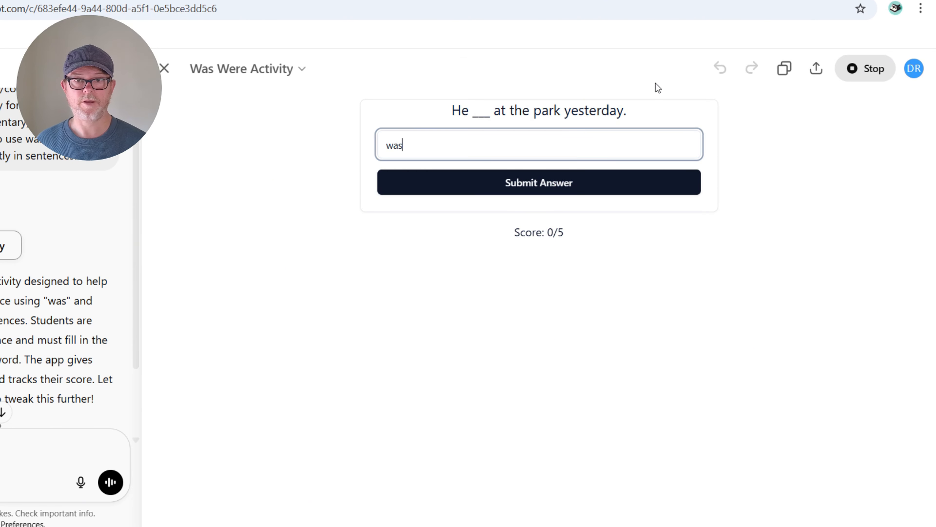
{"action": "type", "text": "s"}
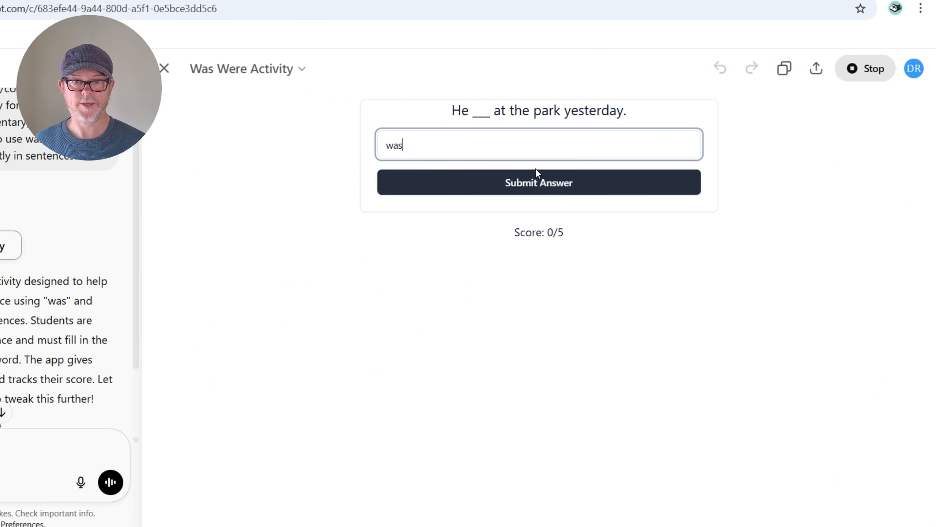
{"action": "left_click", "coordinate": [538, 183]}
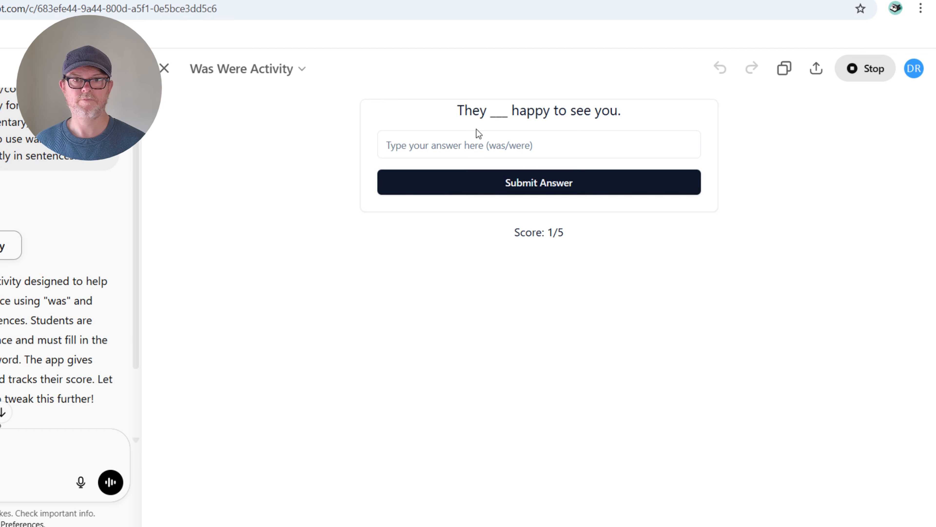
{"action": "left_click", "coordinate": [472, 145]}
{"action": "type", "text": "were"}
{"action": "left_click", "coordinate": [526, 187]}
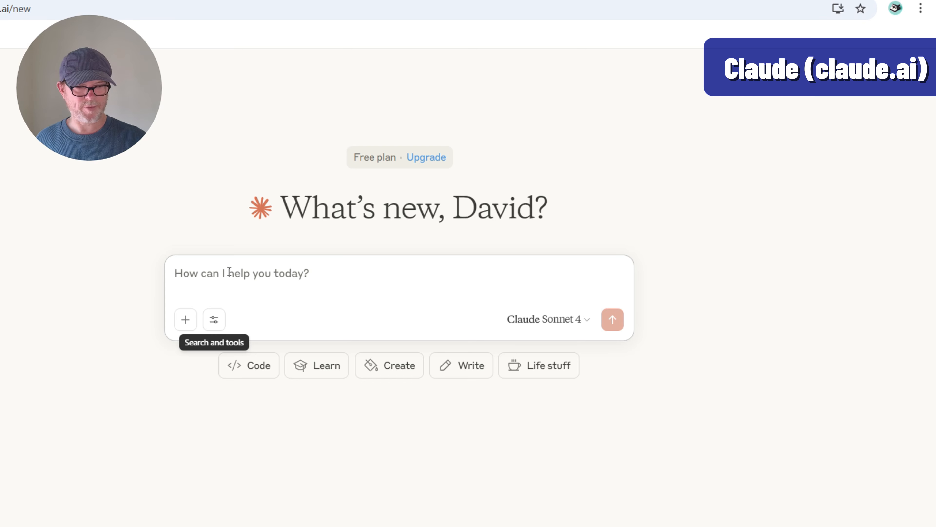
In Claude, request an interactive activity for A2 level (elementary) students on using was/were correctly in sentences, and look over the generated activity.
{"action": "left_click", "coordinate": [229, 271]}
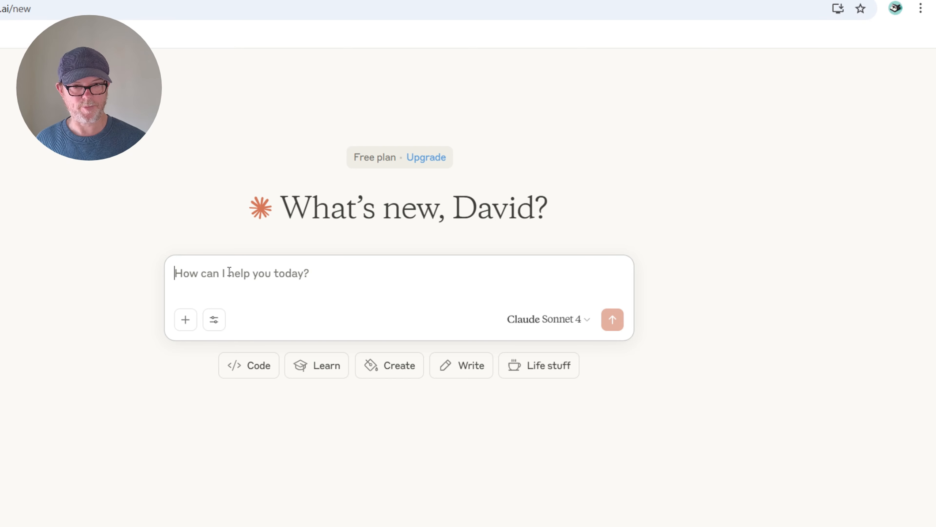
{"action": "type", "text": "Create an interactive activity for A2 level (elementary) students on how to use was/were correctly in sentences."}
{"action": "left_click", "coordinate": [612, 320]}
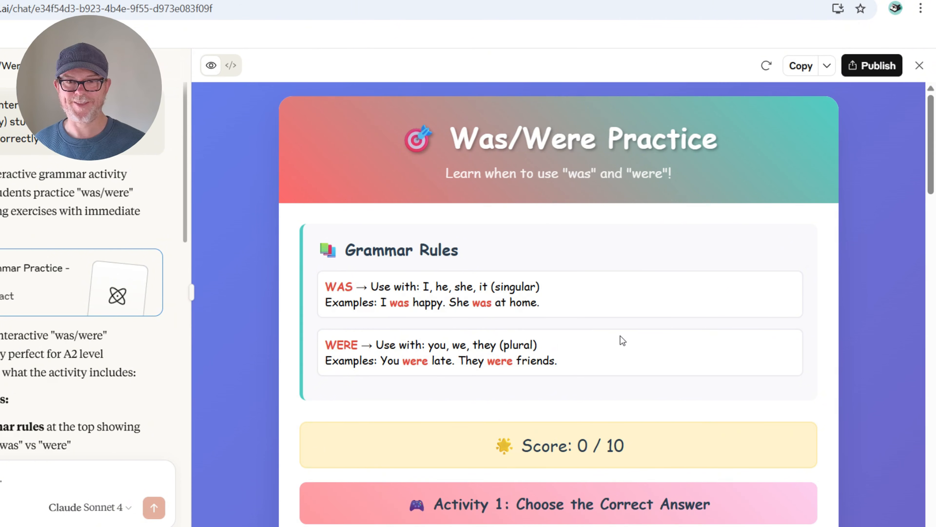
{"action": "scroll", "coordinate": [620, 336], "scroll_direction": "down", "scroll_amount": 5}
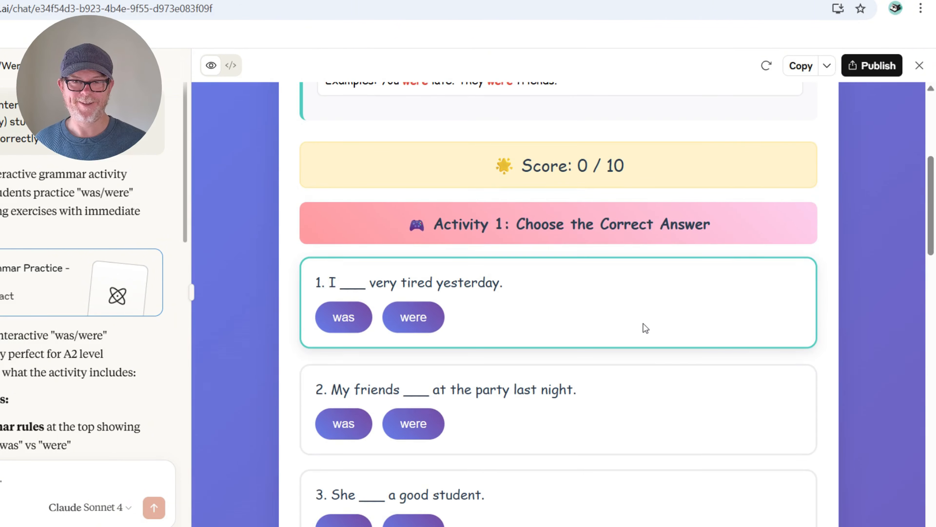
{"action": "scroll", "coordinate": [643, 324], "scroll_direction": "up", "scroll_amount": 6}
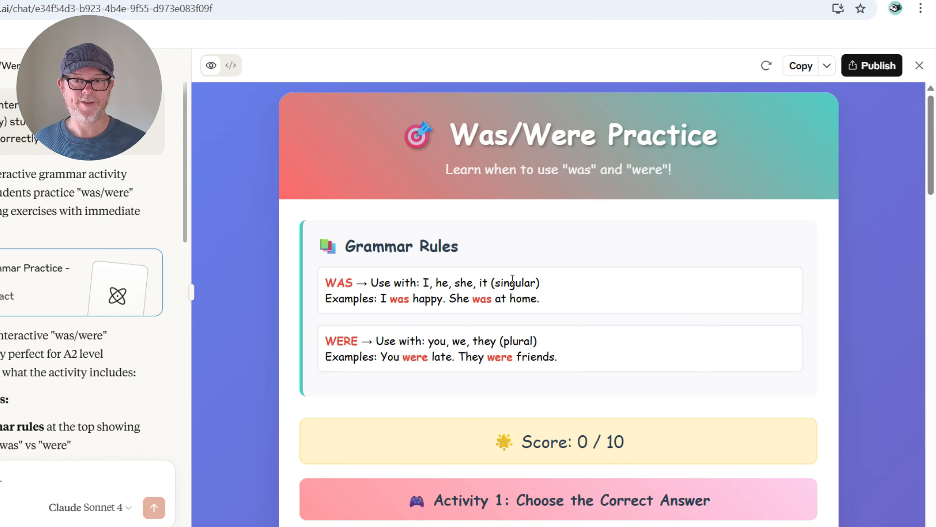
Look over the grammar rules and answer Activity 1's first two sentences with "was" and "were".
{"action": "scroll", "coordinate": [513, 280], "scroll_direction": "down", "scroll_amount": 2}
{"action": "scroll", "coordinate": [512, 281], "scroll_direction": "up", "scroll_amount": 2}
{"action": "scroll", "coordinate": [515, 282], "scroll_direction": "down", "scroll_amount": 1}
{"action": "scroll", "coordinate": [514, 279], "scroll_direction": "up", "scroll_amount": 1}
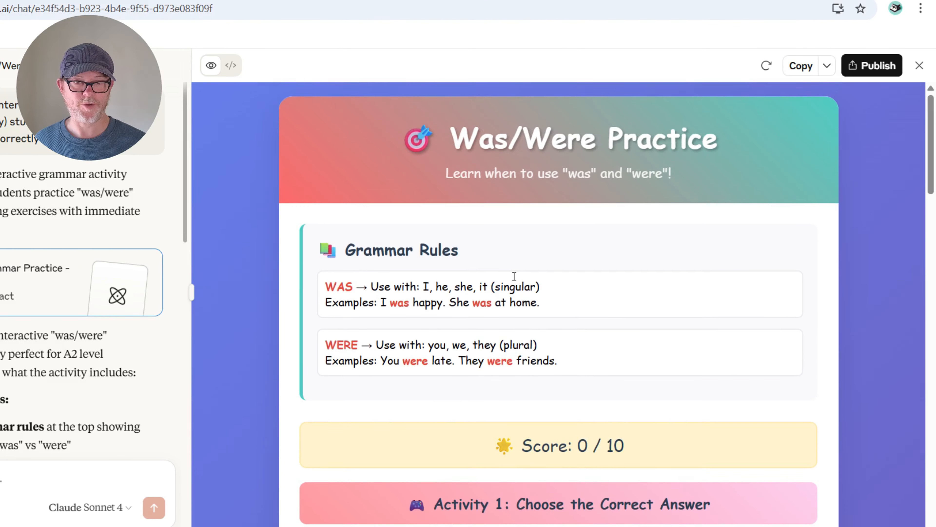
{"action": "scroll", "coordinate": [455, 268], "scroll_direction": "down", "scroll_amount": 2}
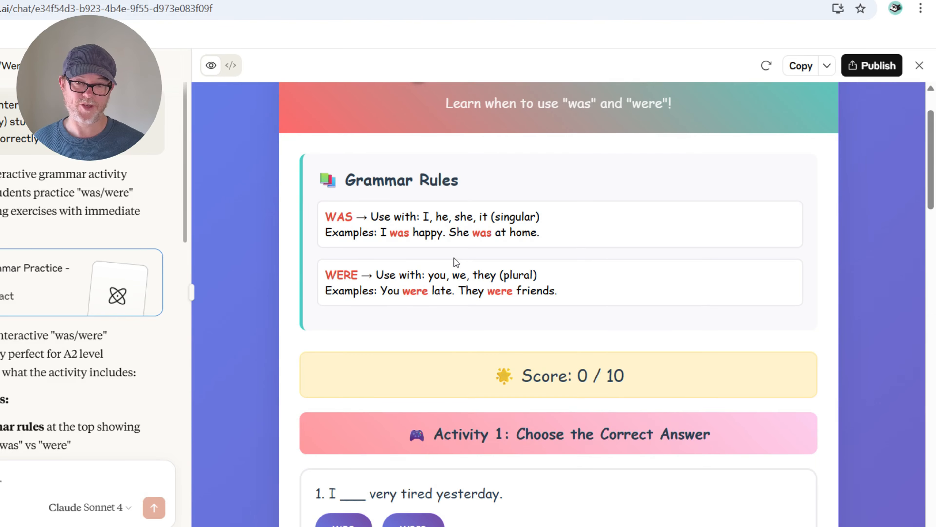
{"action": "scroll", "coordinate": [481, 270], "scroll_direction": "down", "scroll_amount": 6}
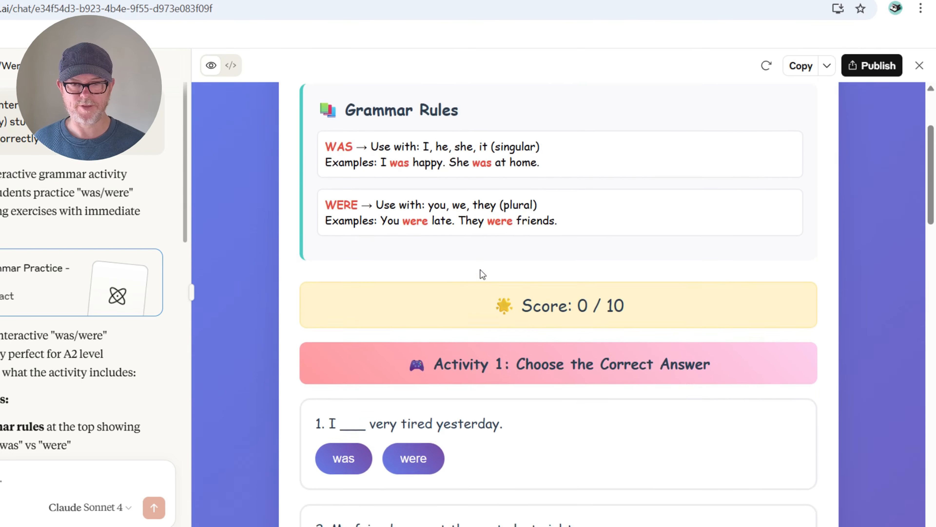
{"action": "left_click", "coordinate": [350, 318]}
{"action": "scroll", "coordinate": [533, 323], "scroll_direction": "down", "scroll_amount": 4}
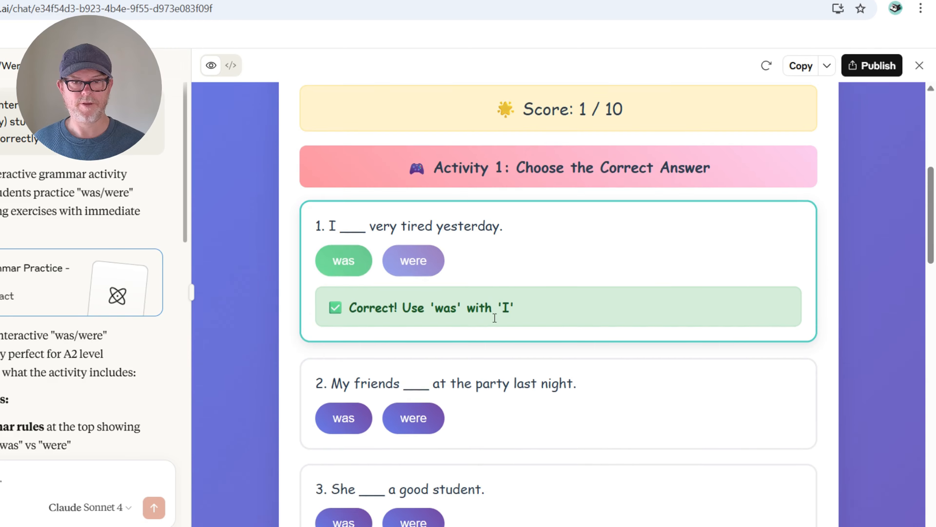
{"action": "left_click", "coordinate": [413, 335]}
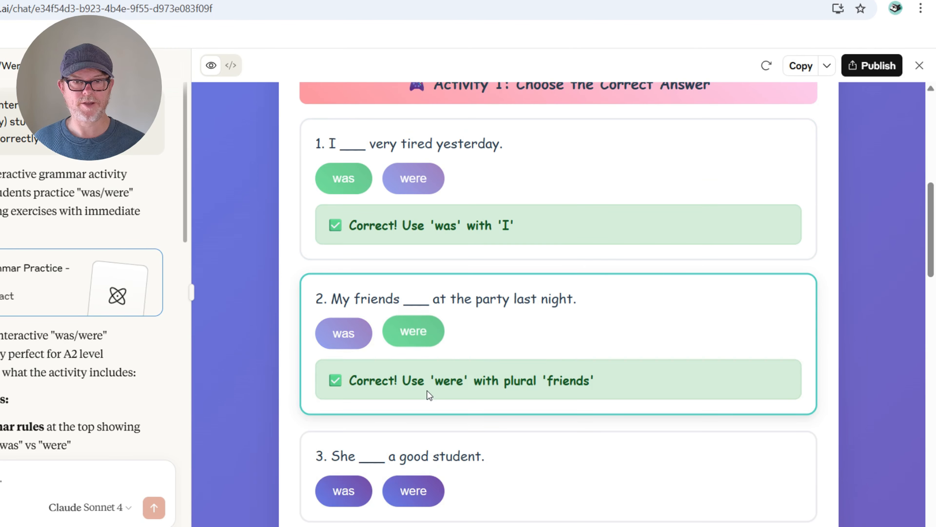
Answer Activity 1's sentences 3, 4 and 5 with "was" and sentence 6 with "were".
{"action": "scroll", "coordinate": [397, 391], "scroll_direction": "down", "scroll_amount": 4}
{"action": "left_click", "coordinate": [345, 352]}
{"action": "scroll", "coordinate": [432, 424], "scroll_direction": "down", "scroll_amount": 4}
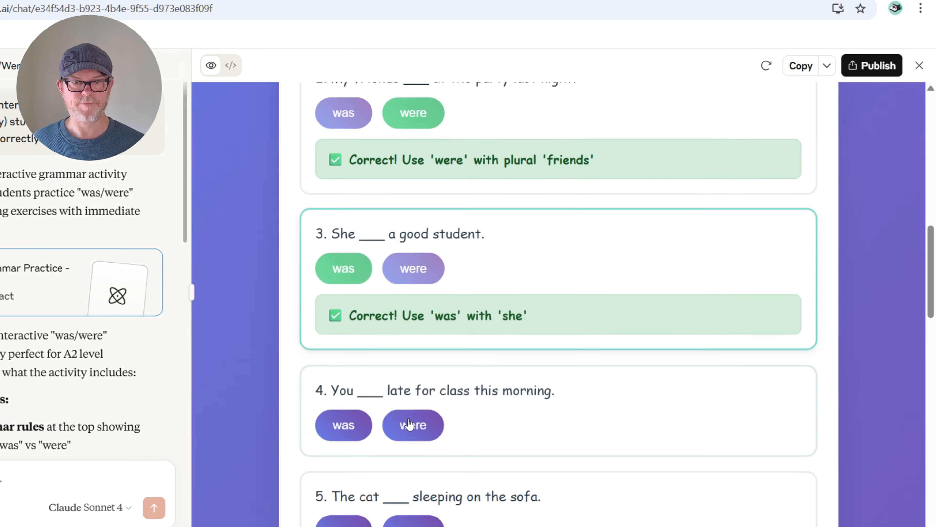
{"action": "left_click", "coordinate": [363, 367]}
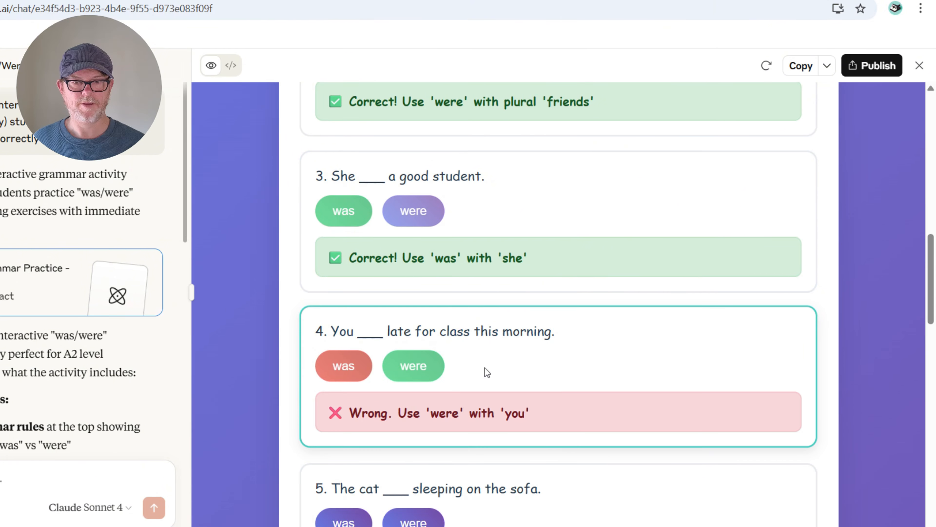
{"action": "scroll", "coordinate": [480, 357], "scroll_direction": "down", "scroll_amount": 4}
{"action": "left_click", "coordinate": [342, 388]}
{"action": "scroll", "coordinate": [376, 386], "scroll_direction": "down", "scroll_amount": 4}
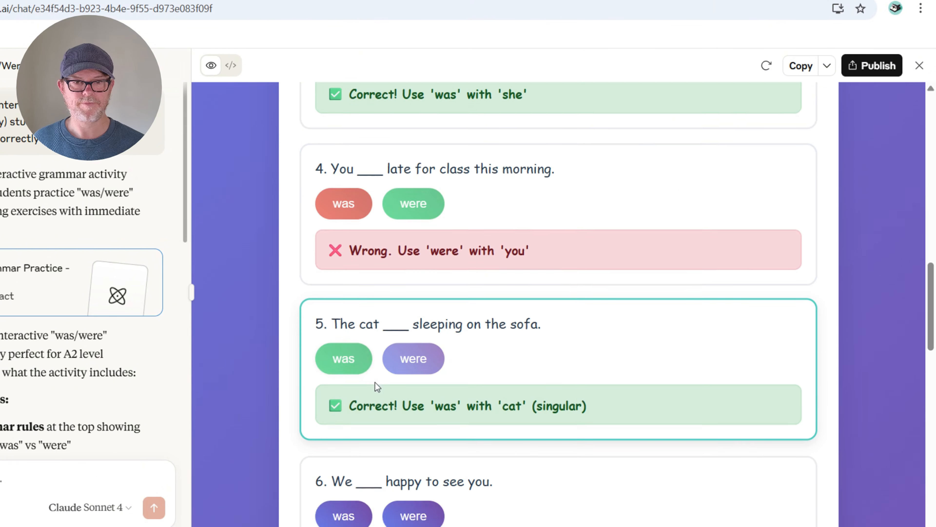
{"action": "left_click", "coordinate": [427, 397]}
In Activity 2, place "was" in the first sentence's blank and "were" in the second sentence's blank.
{"action": "scroll", "coordinate": [437, 377], "scroll_direction": "down", "scroll_amount": 6}
{"action": "scroll", "coordinate": [437, 377], "scroll_direction": "down", "scroll_amount": 4}
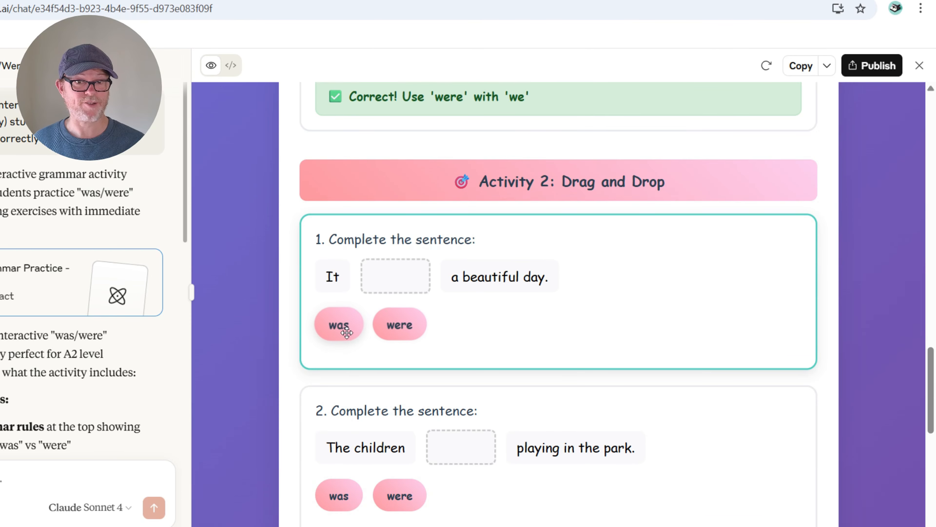
{"action": "scroll", "coordinate": [485, 207], "scroll_direction": "up", "scroll_amount": 13}
{"action": "scroll", "coordinate": [485, 206], "scroll_direction": "down", "scroll_amount": 13}
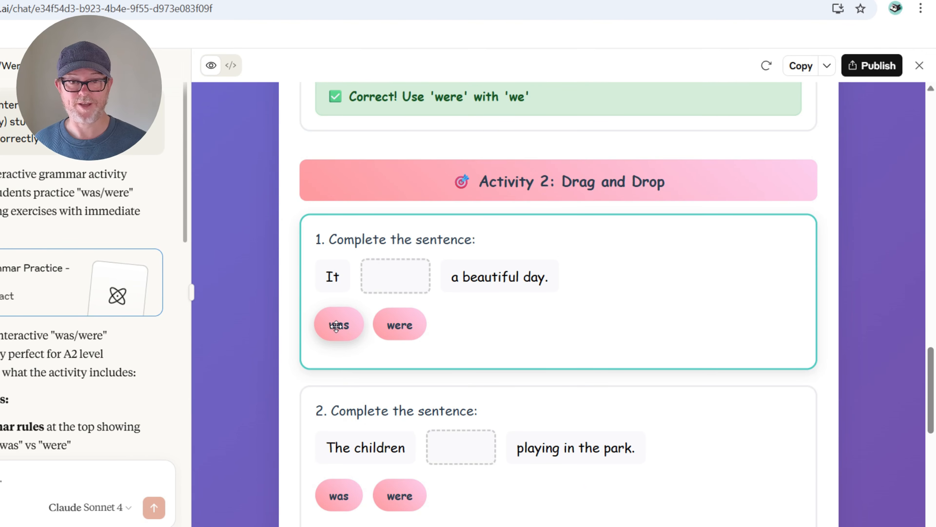
{"action": "left_click_drag", "start_coordinate": [335, 326], "coordinate": [403, 285]}
{"action": "scroll", "coordinate": [421, 295], "scroll_direction": "down", "scroll_amount": 8}
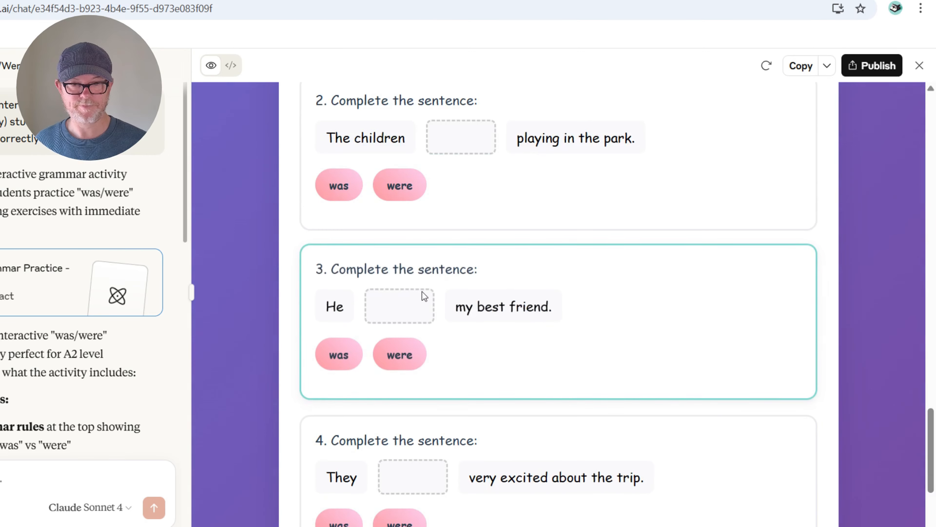
{"action": "left_click_drag", "start_coordinate": [404, 199], "coordinate": [461, 138]}
{"action": "scroll", "coordinate": [441, 240], "scroll_direction": "down", "scroll_amount": 4}
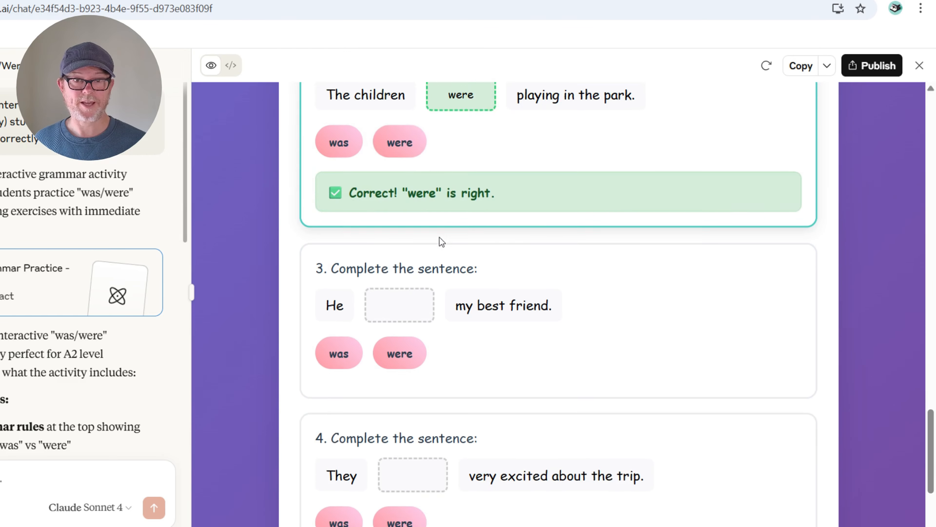
{"action": "scroll", "coordinate": [431, 255], "scroll_direction": "up", "scroll_amount": 4}
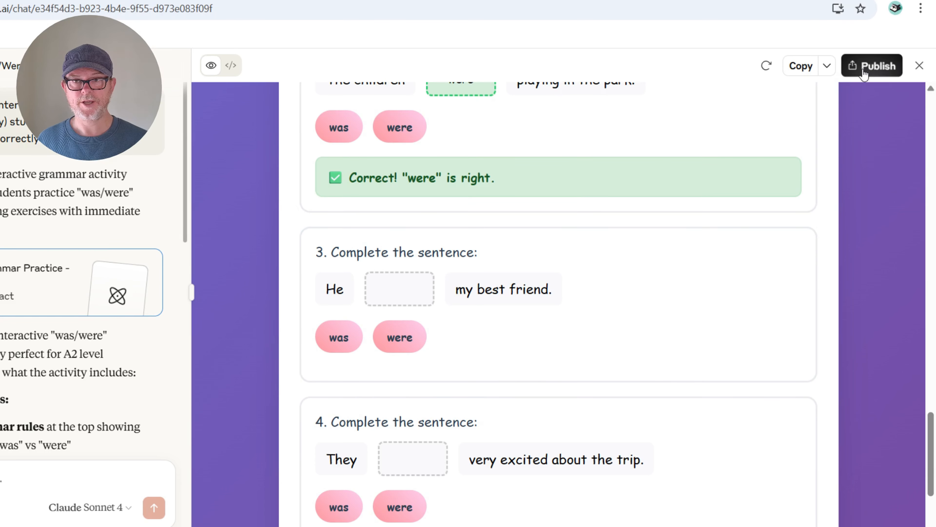
Publish the Was/Were Grammar Practice - A2 Level artifact and copy its public link.
{"action": "left_click", "coordinate": [873, 79]}
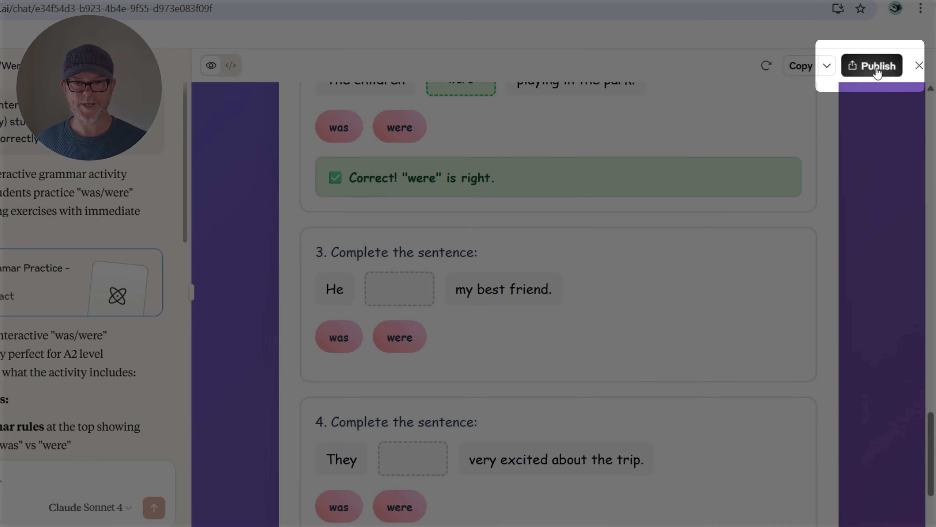
{"action": "left_click", "coordinate": [877, 68]}
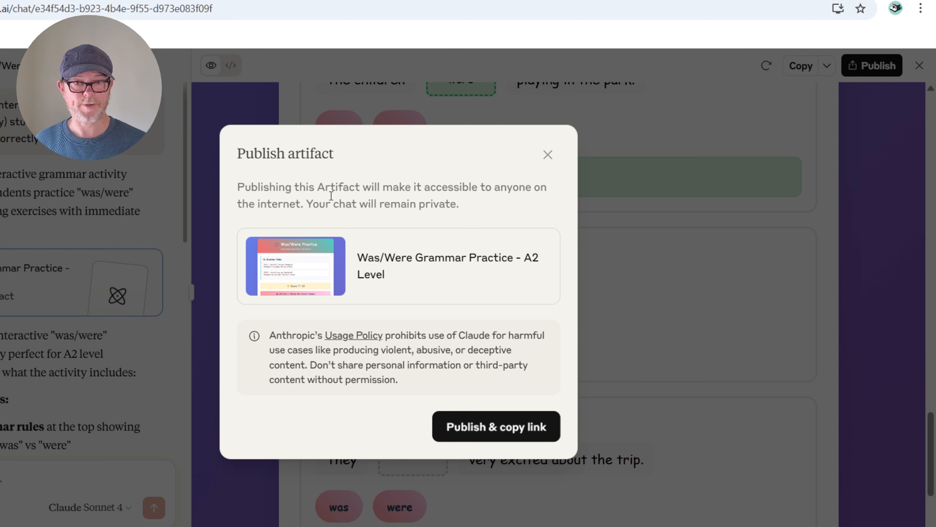
{"action": "left_click", "coordinate": [503, 429]}
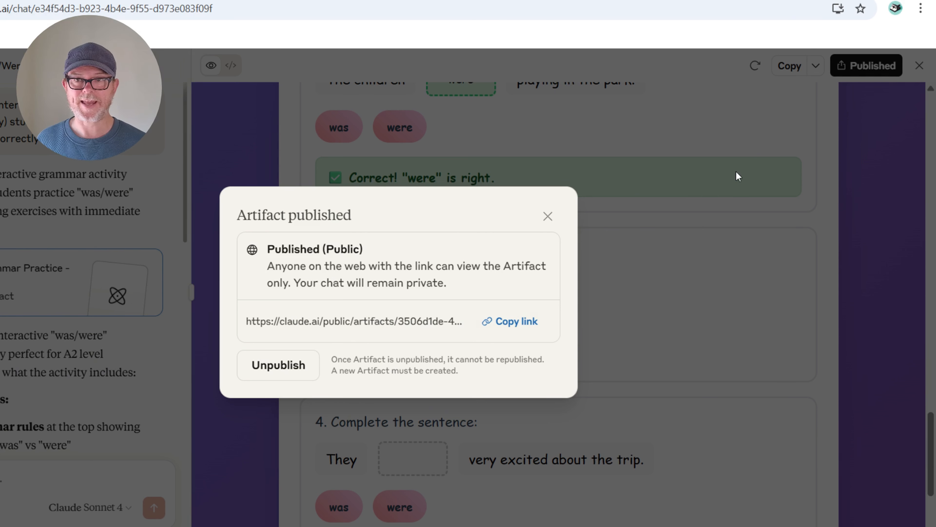
Open the published artifact link in a new Incognito window, accept all cookies and look over the public activity page.
{"action": "left_click", "coordinate": [922, 17]}
{"action": "left_click", "coordinate": [826, 78]}
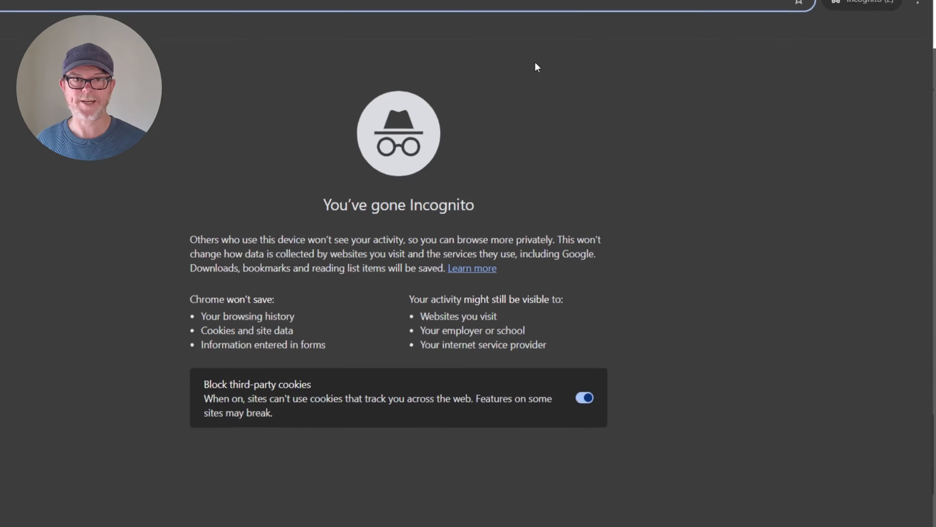
{"action": "type", "text": "https://claude.ai/public/artifacts/3506d1de-4d97-43b8-aed1-7391261fd454"}
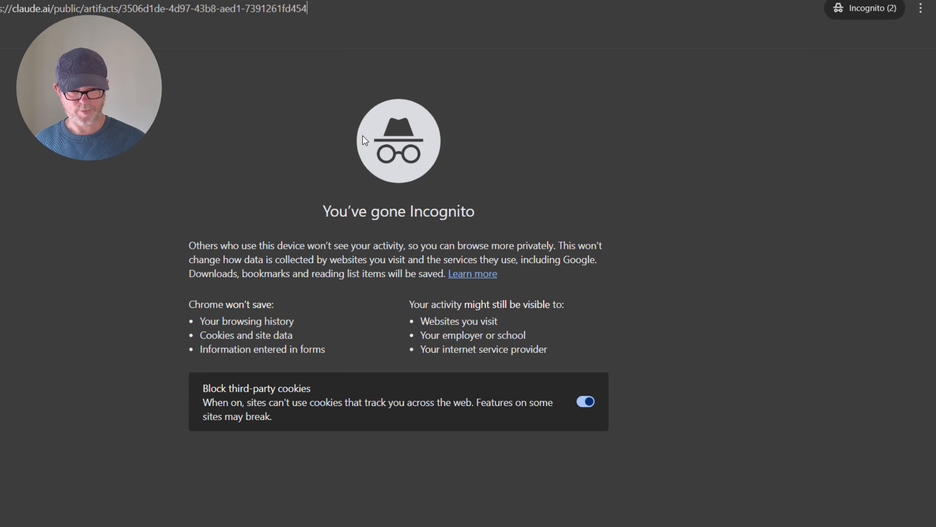
{"action": "key", "text": "Return"}
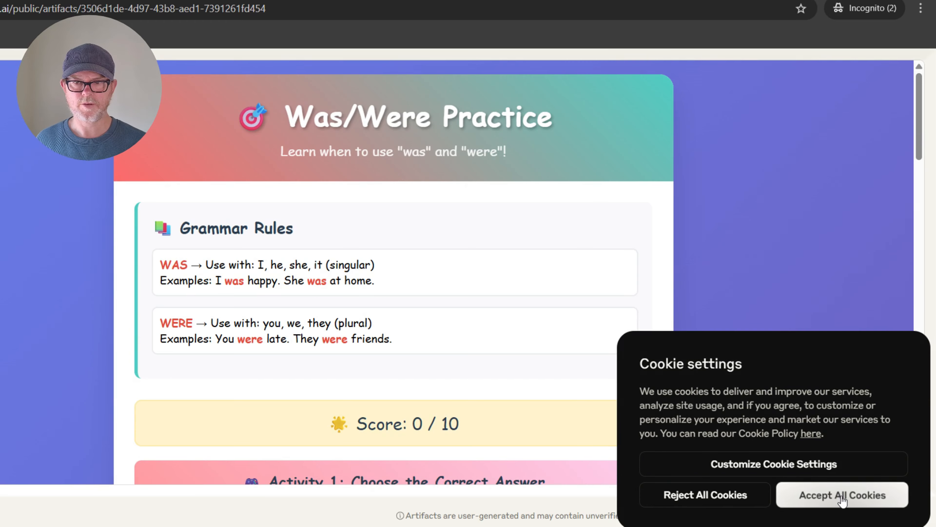
{"action": "left_click", "coordinate": [842, 496]}
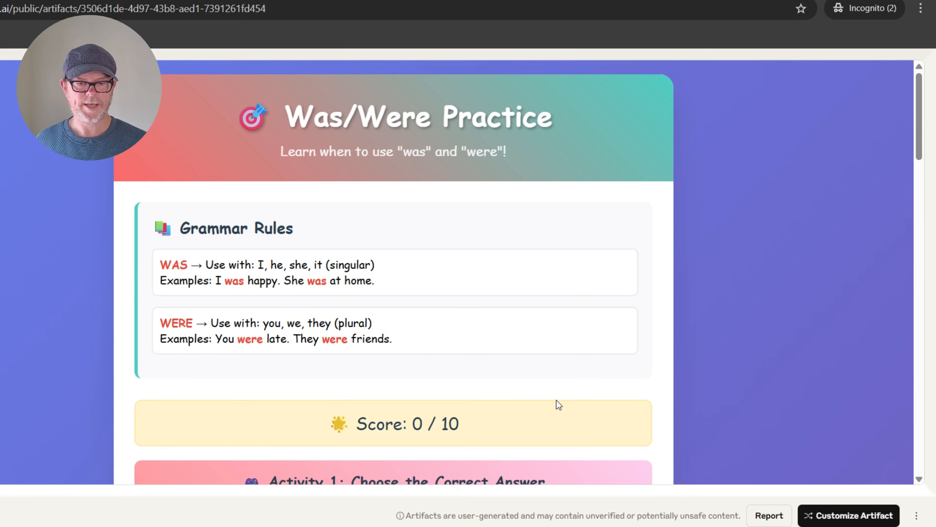
{"action": "scroll", "coordinate": [457, 177], "scroll_direction": "down", "scroll_amount": 5}
{"action": "scroll", "coordinate": [457, 180], "scroll_direction": "up", "scroll_amount": 5}
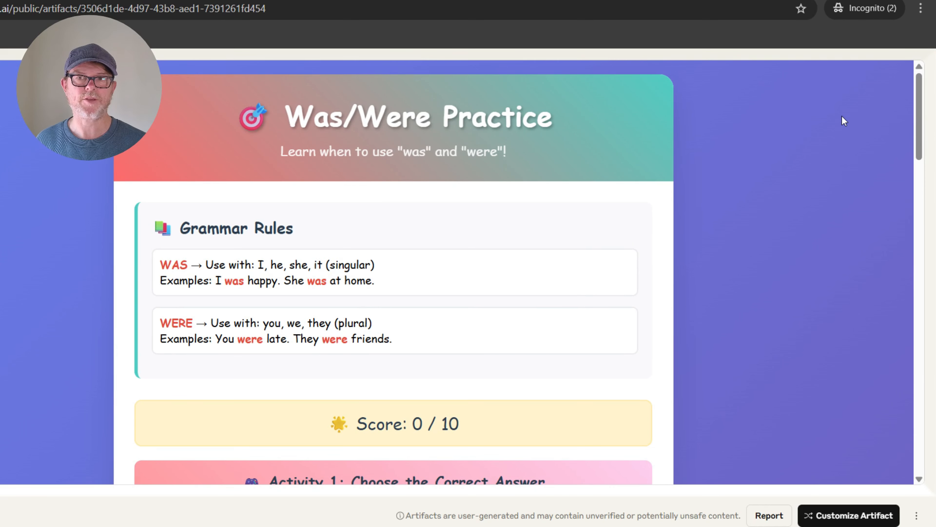
Switch to ChatGPT, stop the Was Were Activity preview, then create and copy a public share link for the canvas.
{"action": "left_click", "coordinate": [848, 1]}
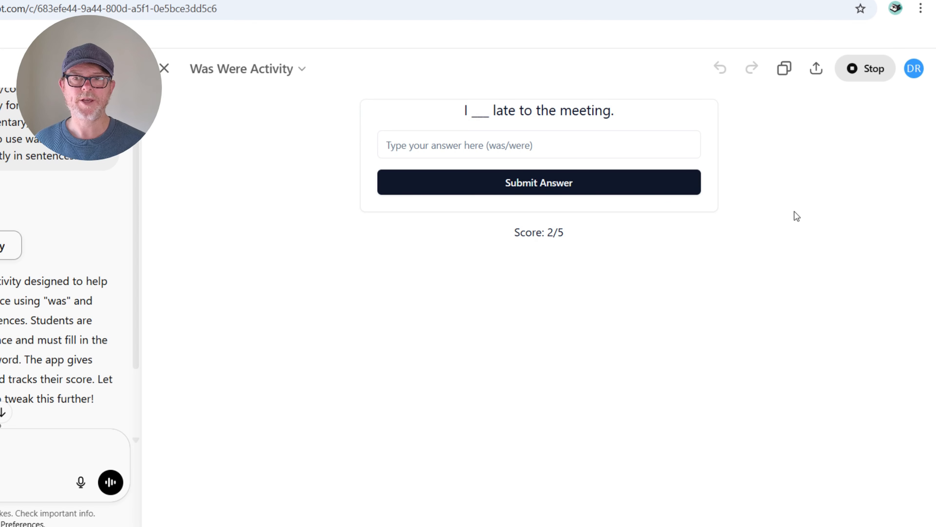
{"action": "left_click", "coordinate": [867, 70]}
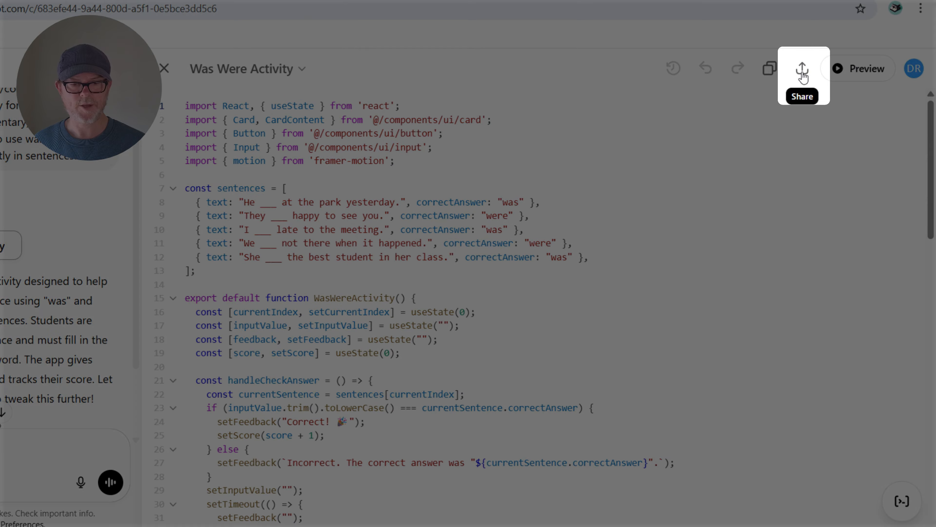
{"action": "left_click", "coordinate": [803, 76]}
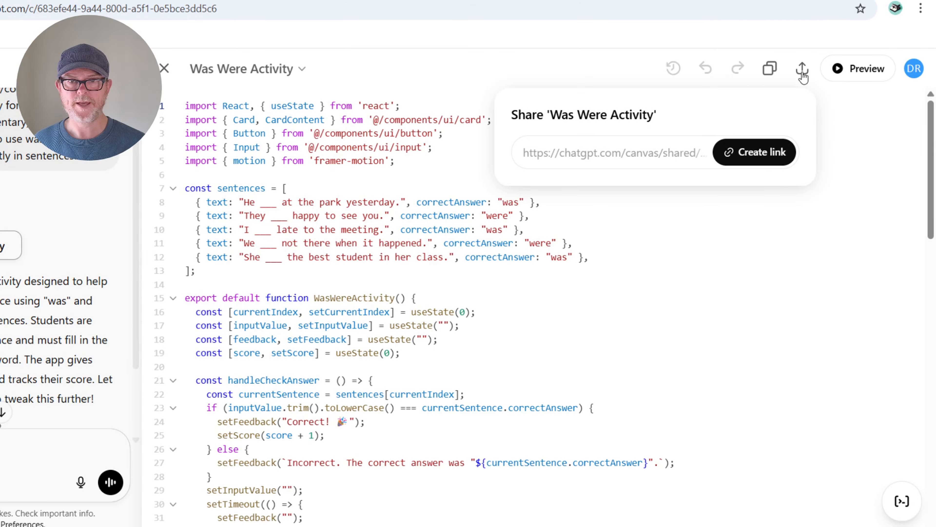
{"action": "left_click", "coordinate": [760, 158]}
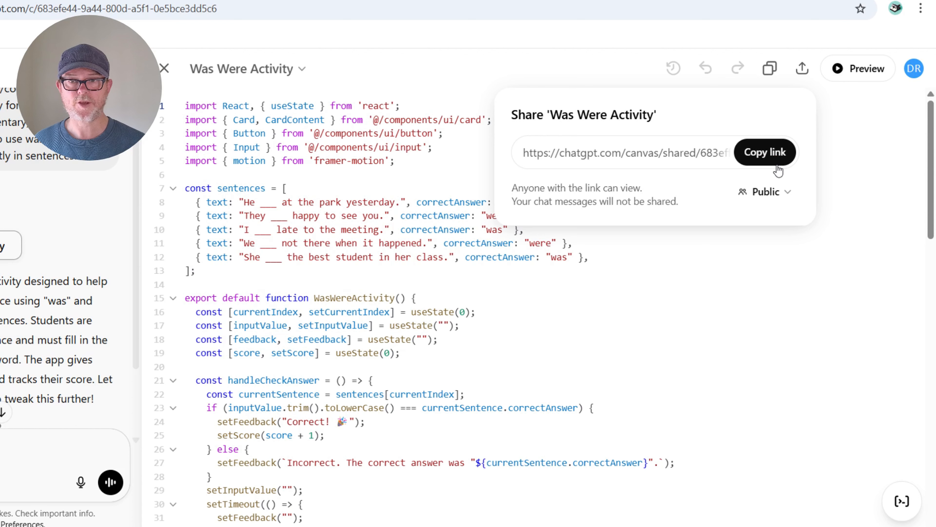
{"action": "left_click", "coordinate": [760, 154]}
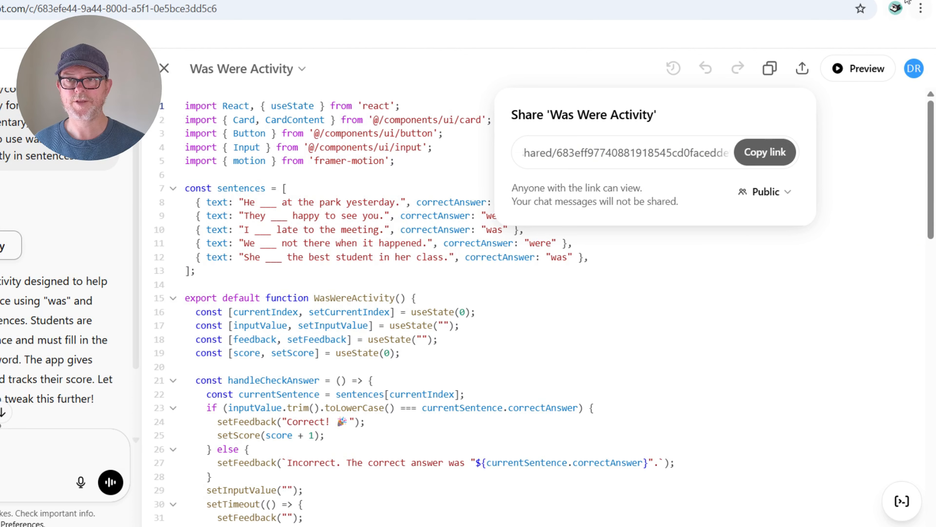
Open the copied ChatGPT canvas link in a new Incognito window.
{"action": "left_click", "coordinate": [921, 8]}
{"action": "left_click", "coordinate": [810, 84]}
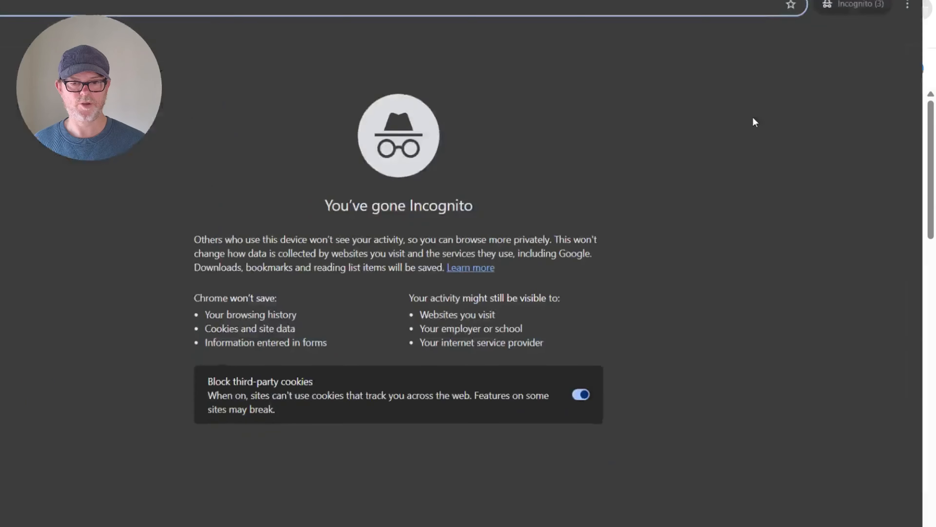
{"action": "key", "text": "ctrl+v"}
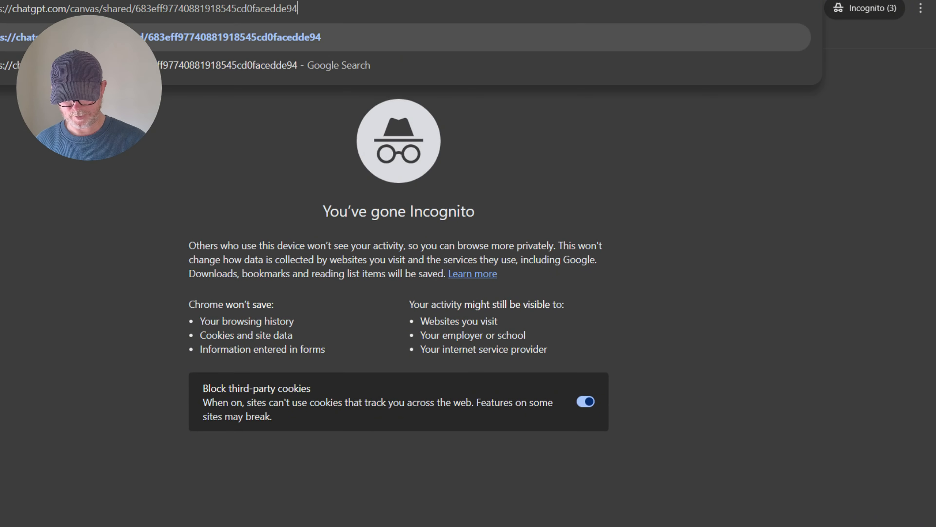
{"action": "key", "text": "Return"}
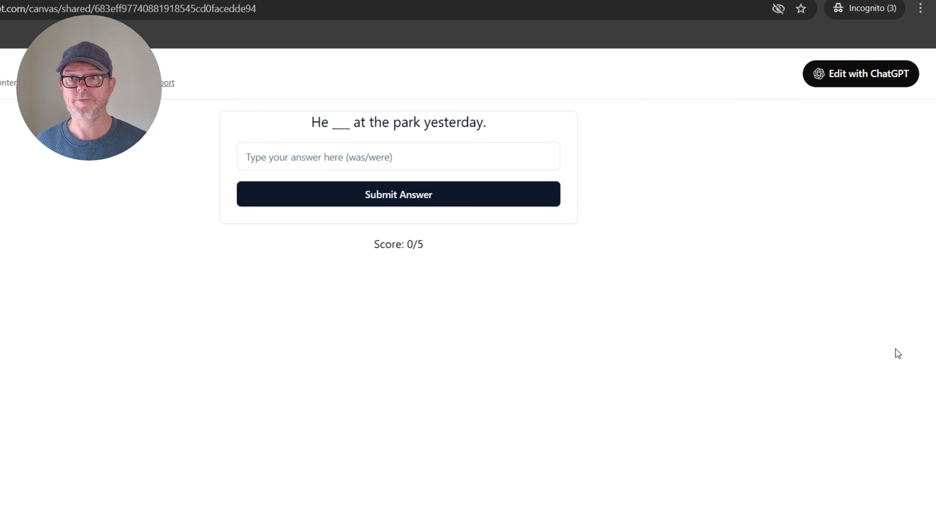
Switch to Gemini and share the Was/Were Interactive Activity, copying its public Canvas link.
{"action": "left_click", "coordinate": [916, 0]}
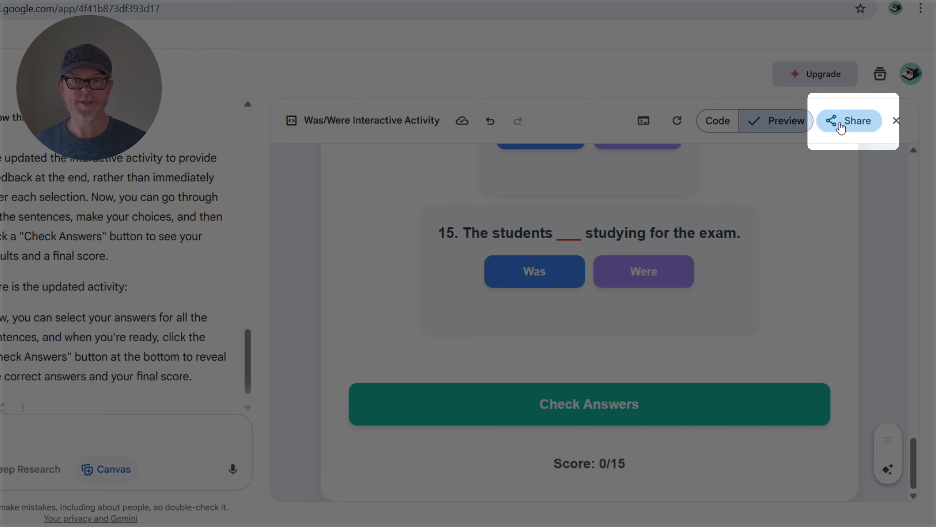
{"action": "left_click", "coordinate": [841, 128]}
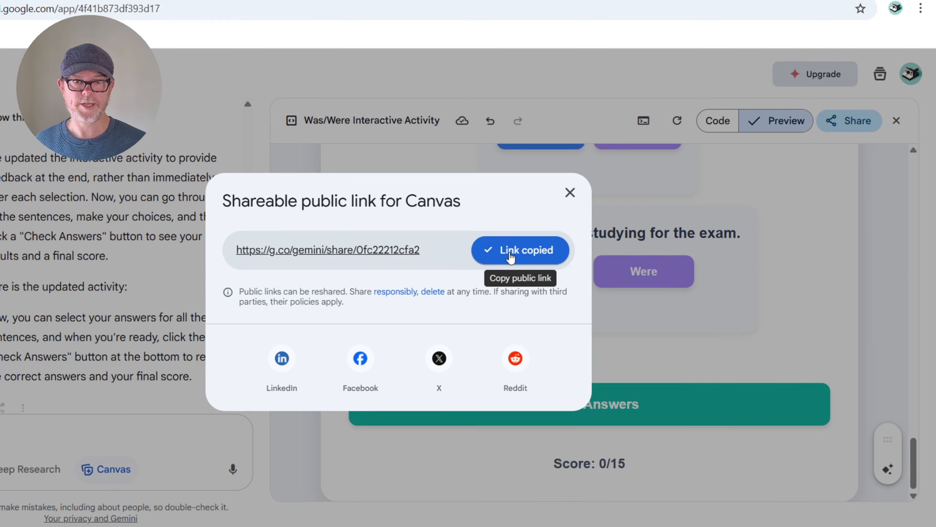
{"action": "left_click", "coordinate": [515, 257]}
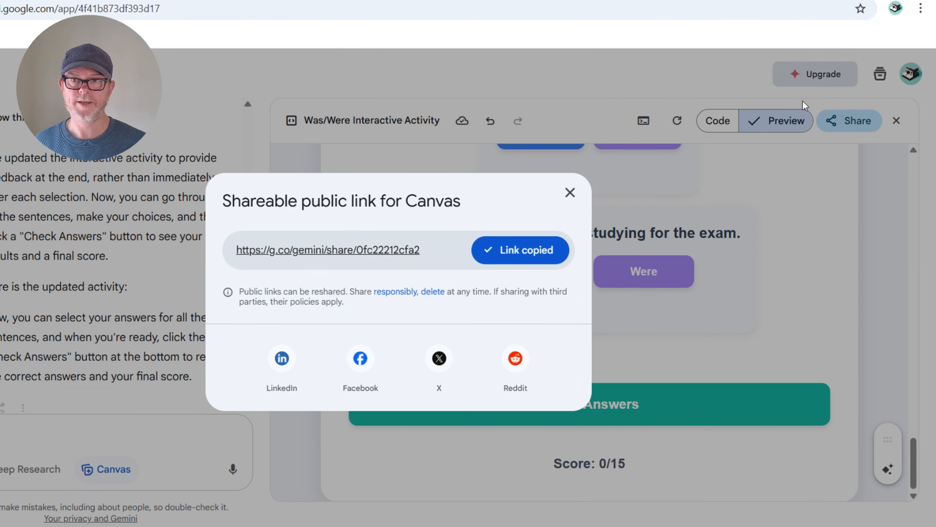
Open the copied Gemini Canvas link in a new Incognito window.
{"action": "left_click", "coordinate": [920, 8]}
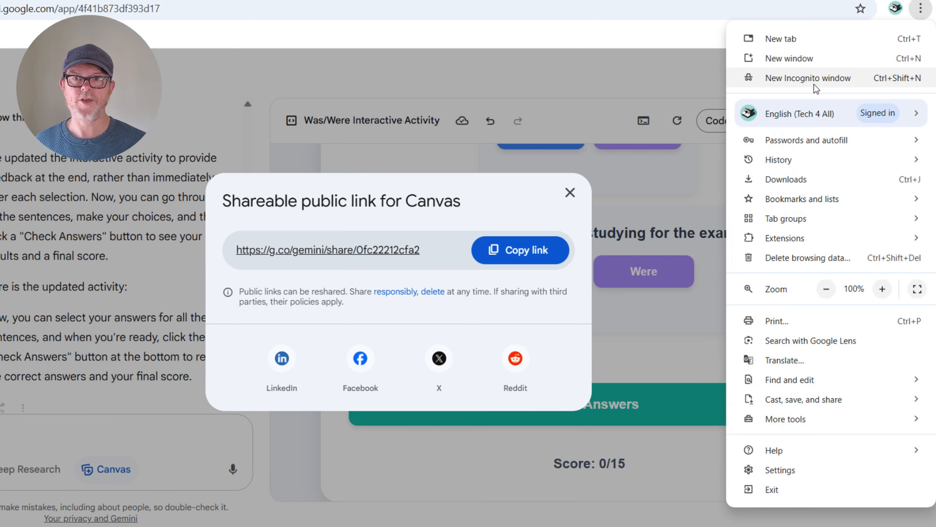
{"action": "left_click", "coordinate": [830, 77]}
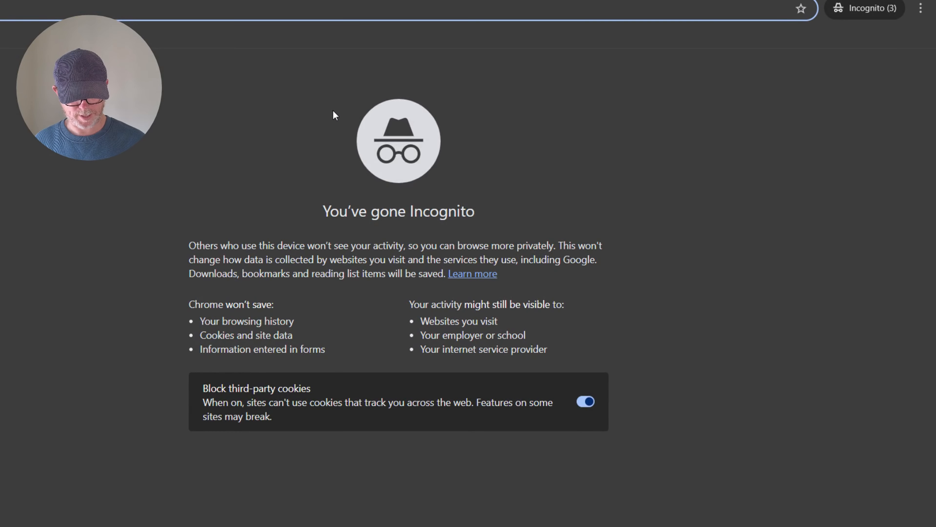
{"action": "key", "text": "ctrl+v"}
{"action": "key", "text": "Return"}
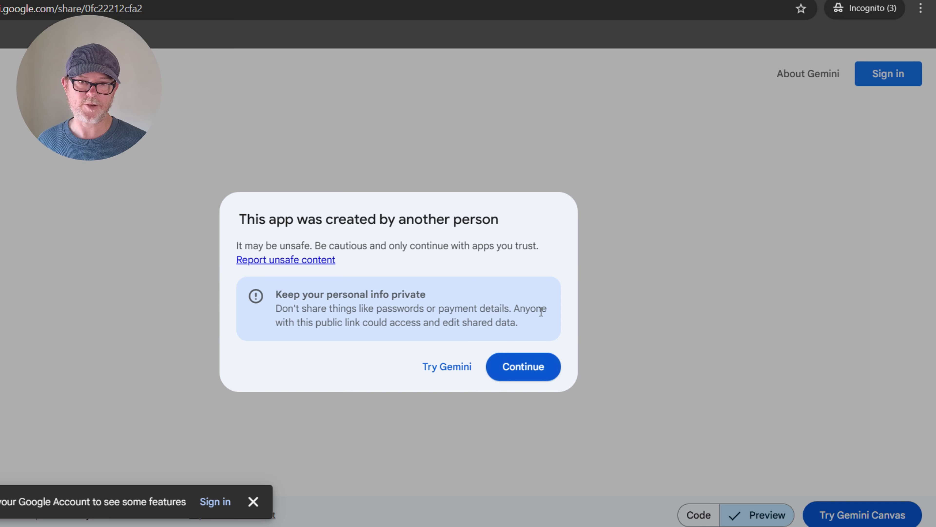
Continue past the shared-app safety notice and look through the Gemini was/were activity as a signed-out visitor, from the first question to the last.
{"action": "left_click", "coordinate": [533, 371]}
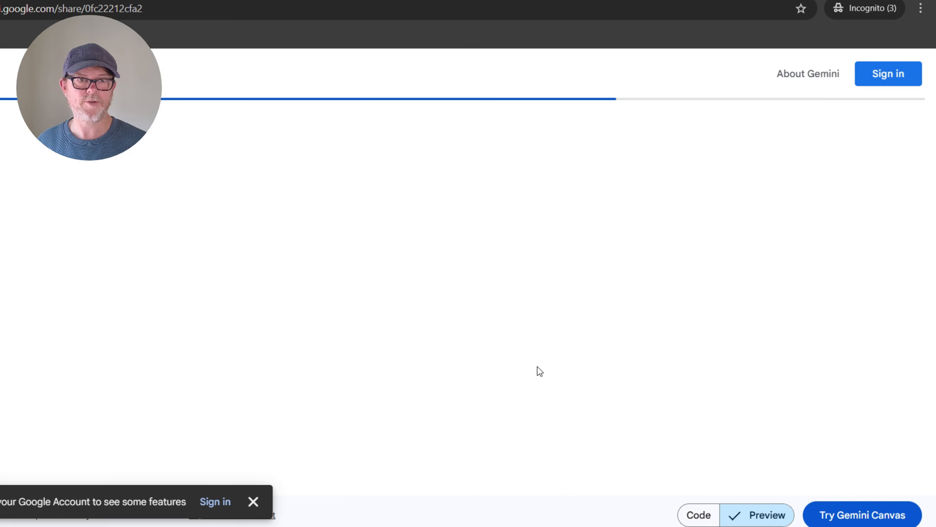
{"action": "scroll", "coordinate": [456, 239], "scroll_direction": "down", "scroll_amount": 20}
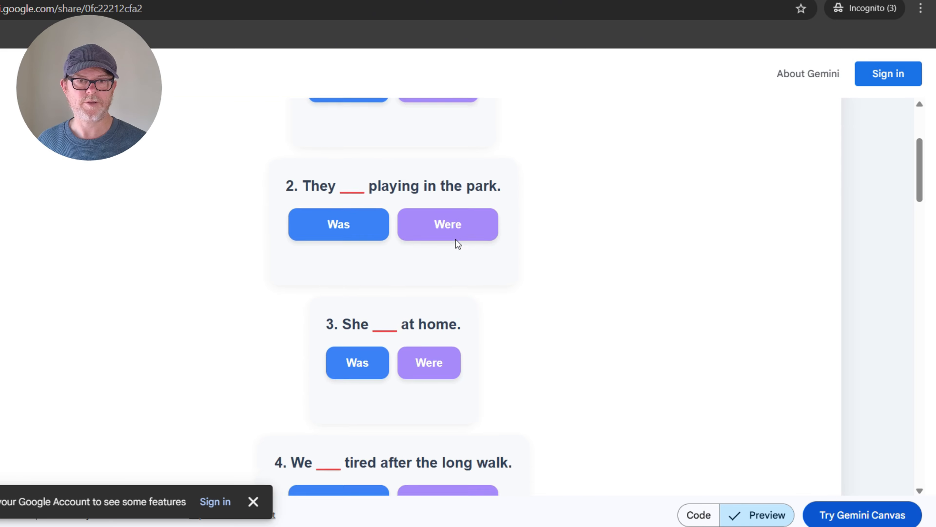
{"action": "scroll", "coordinate": [456, 240], "scroll_direction": "down", "scroll_amount": 10}
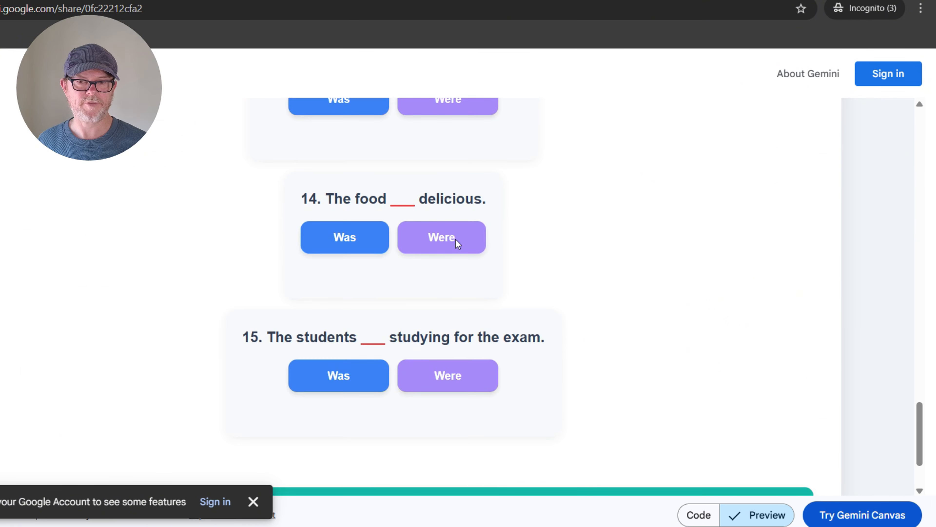
{"action": "scroll", "coordinate": [456, 239], "scroll_direction": "up", "scroll_amount": 20}
{"action": "scroll", "coordinate": [455, 240], "scroll_direction": "up", "scroll_amount": 15}
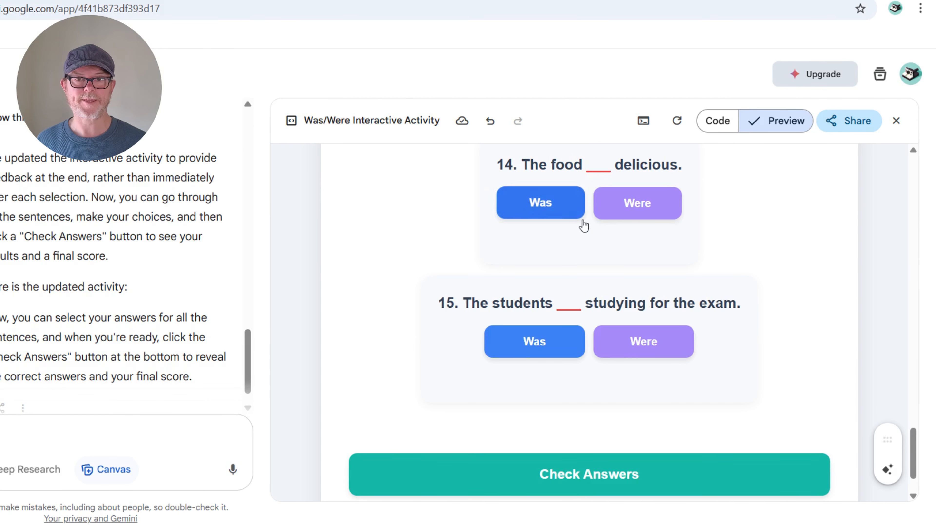
Return to the signed-in Gemini canvas, copy a public link for the Was/Were Interactive Activity and open it in a new browser tab.
{"action": "left_click", "coordinate": [850, 122]}
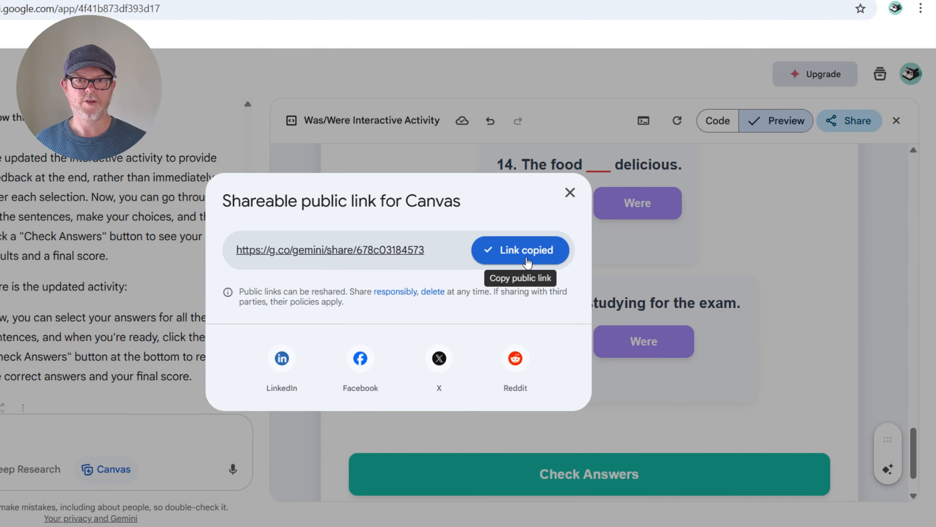
{"action": "key", "text": "ctrl+t"}
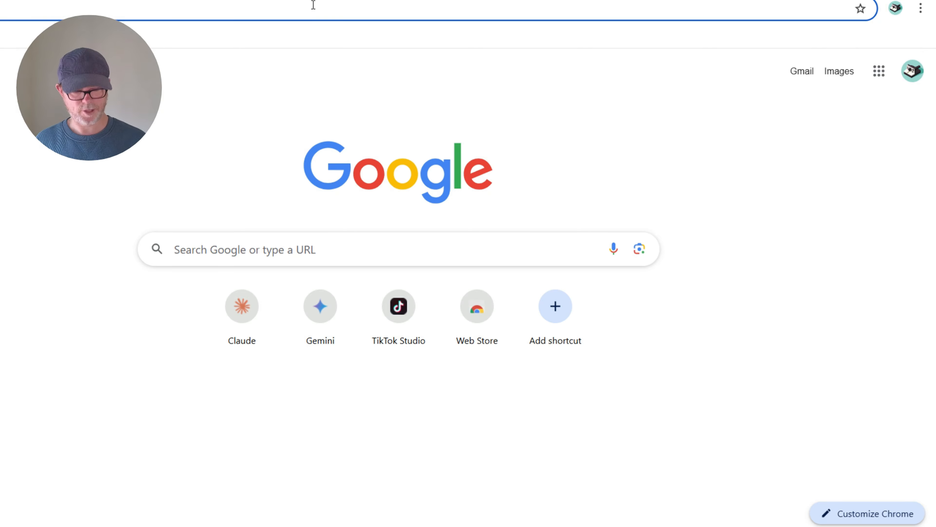
{"action": "key", "text": "ctrl+v"}
{"action": "key", "text": "Return"}
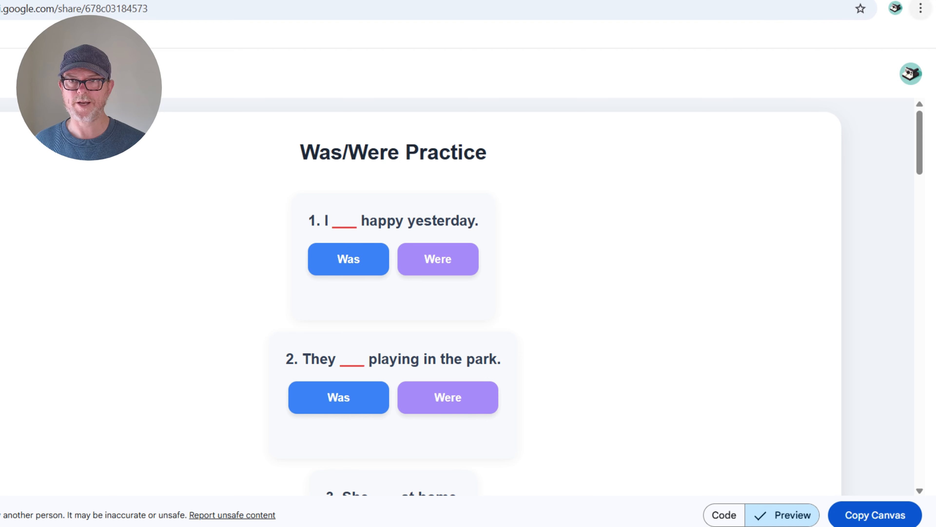
Create a QR code for the shared Was/Were Practice page with the browser's built-in sharing feature.
{"action": "left_click", "coordinate": [920, 8]}
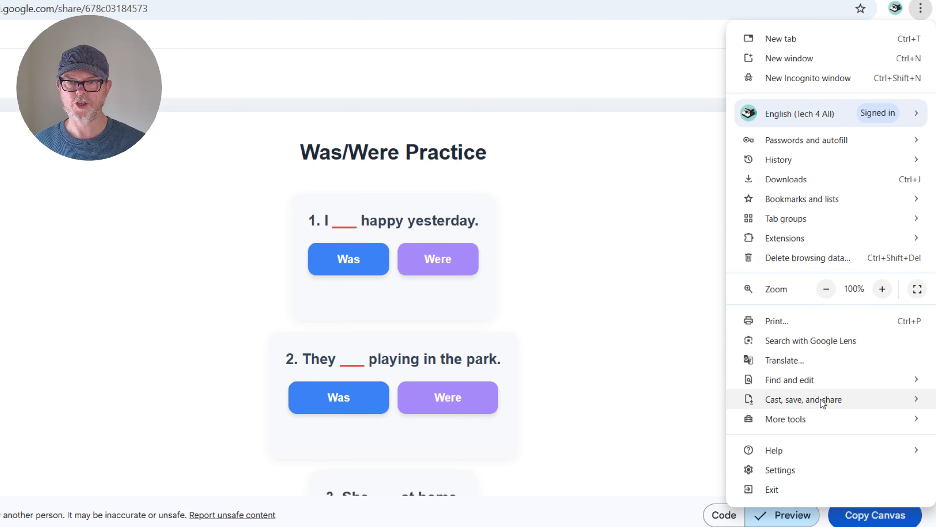
{"action": "mouse_move", "coordinate": [822, 403]}
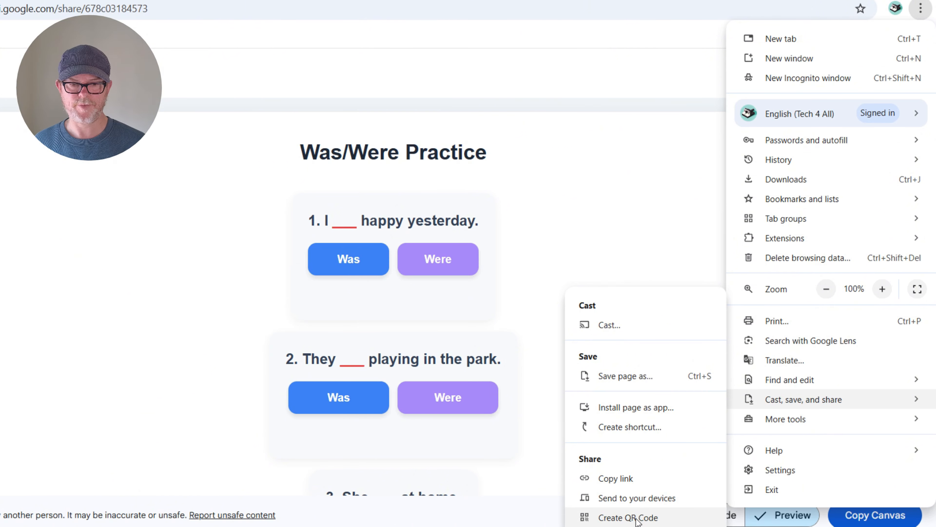
{"action": "left_click", "coordinate": [628, 517]}
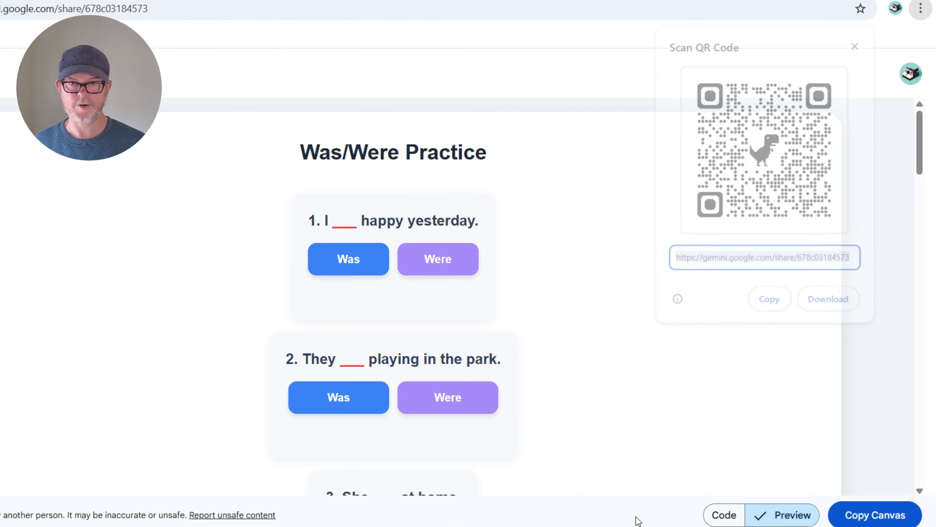